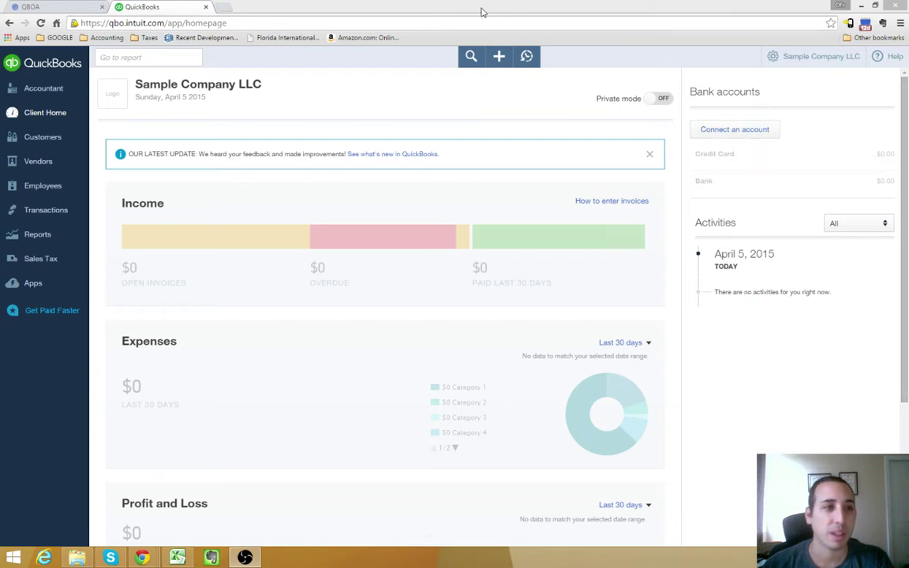
Open the Chart of Accounts list from the company settings gear menu.
{"action": "left_click", "coordinate": [435, 11]}
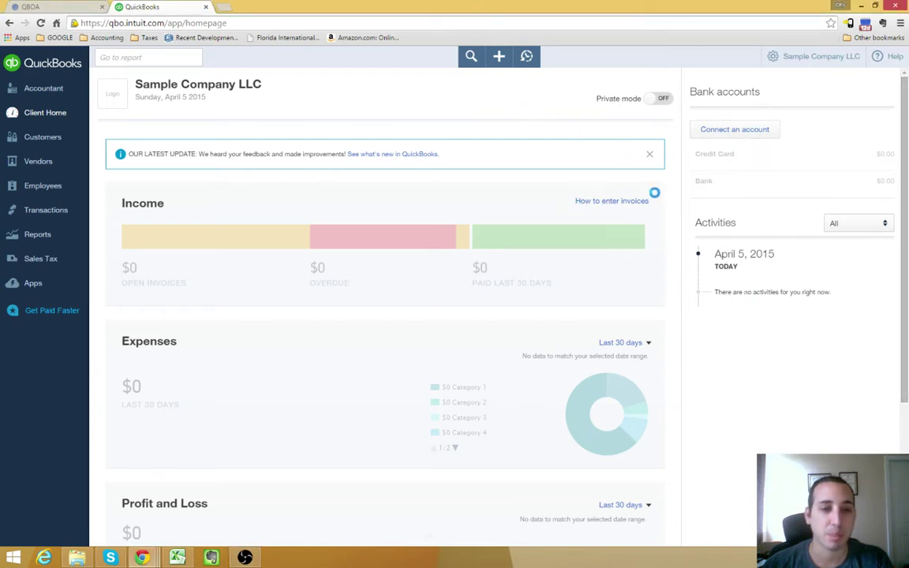
{"action": "left_click", "coordinate": [807, 63]}
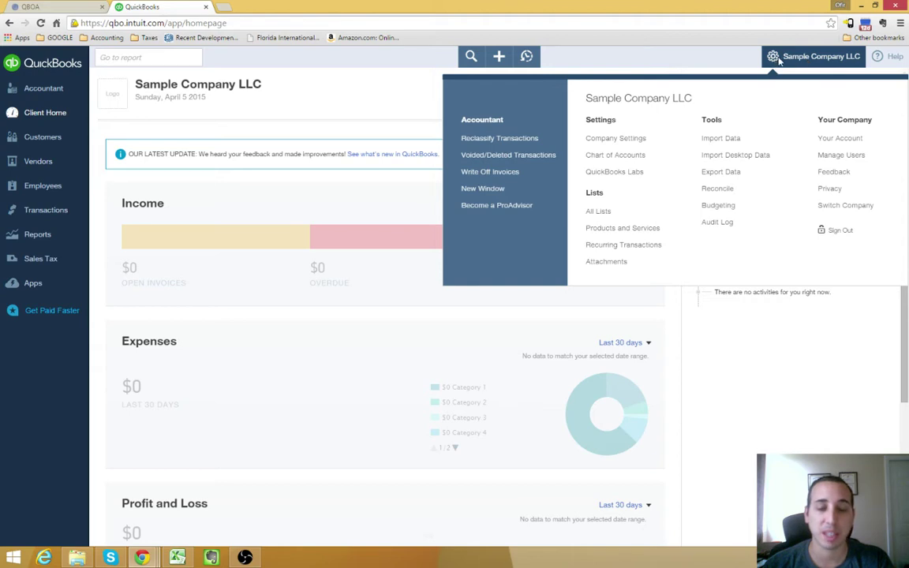
{"action": "left_click", "coordinate": [611, 157]}
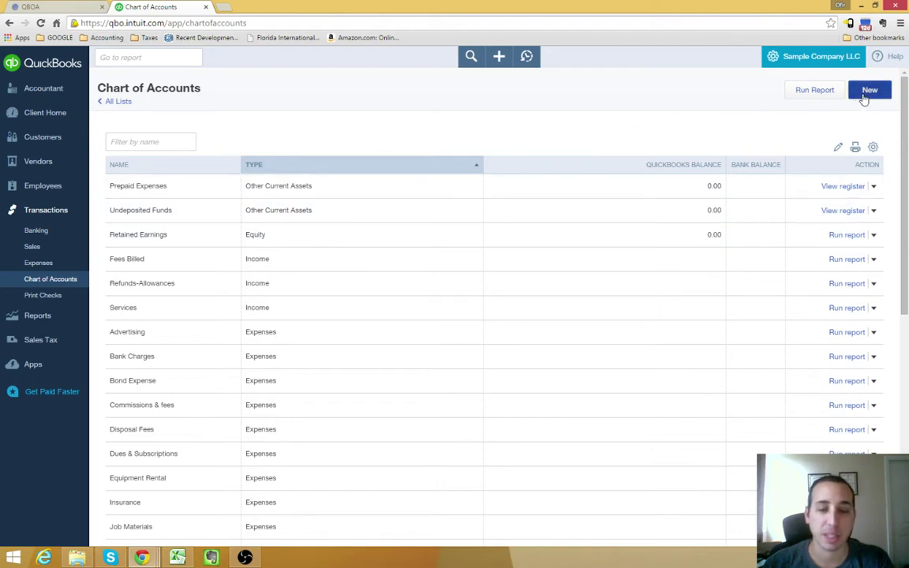
Create and save a Fixed Assets account named Truck with detail type Vehicles.
{"action": "left_click", "coordinate": [867, 93]}
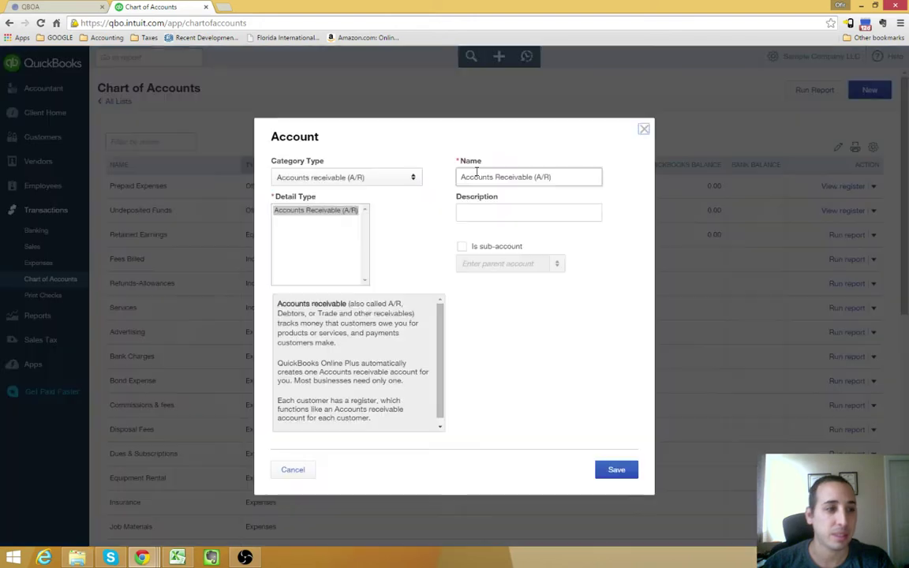
{"action": "left_click", "coordinate": [414, 182]}
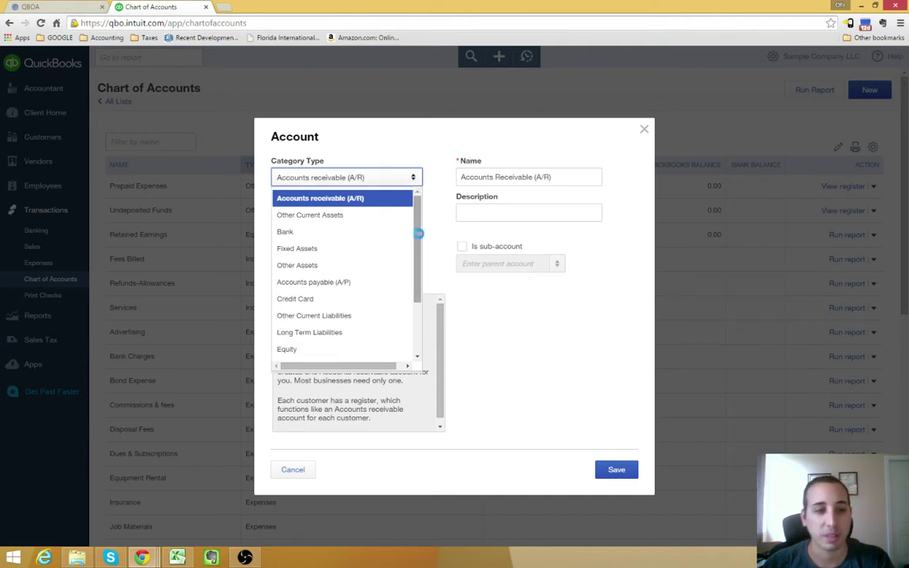
{"action": "mouse_move", "coordinate": [415, 235]}
{"action": "left_mouse_down"}
{"action": "mouse_move", "coordinate": [418, 296]}
{"action": "mouse_move", "coordinate": [419, 227]}
{"action": "left_mouse_up"}
{"action": "left_click", "coordinate": [352, 259]}
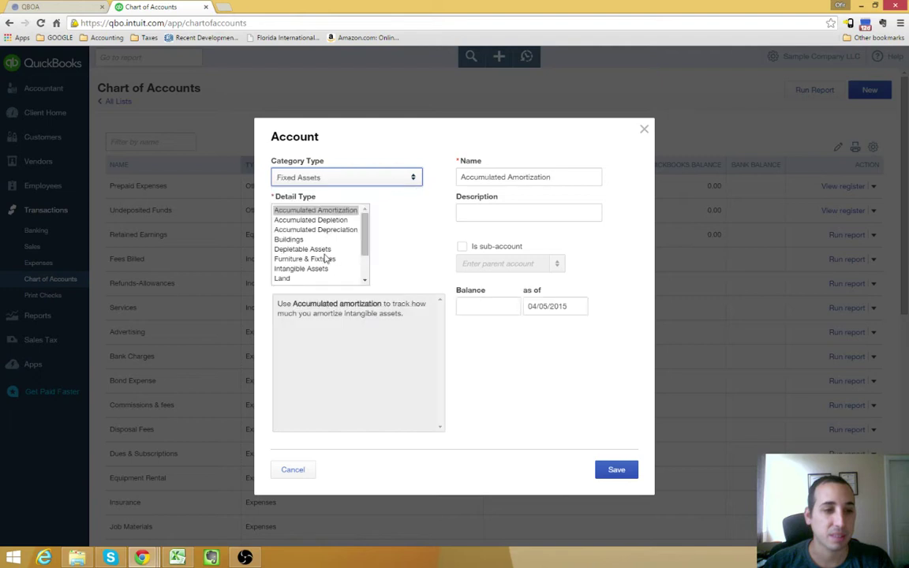
{"action": "left_click_drag", "start_coordinate": [366, 244], "coordinate": [358, 266]}
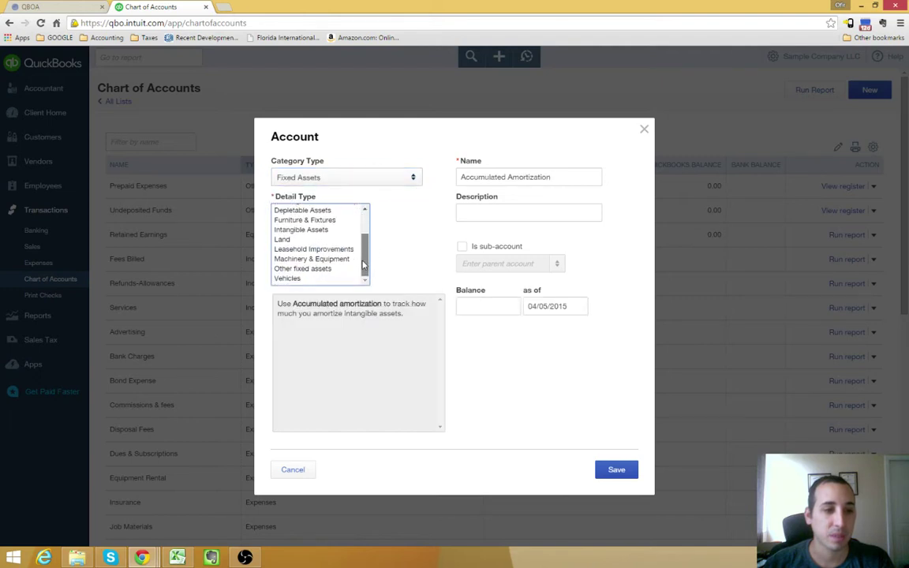
{"action": "left_click", "coordinate": [312, 279]}
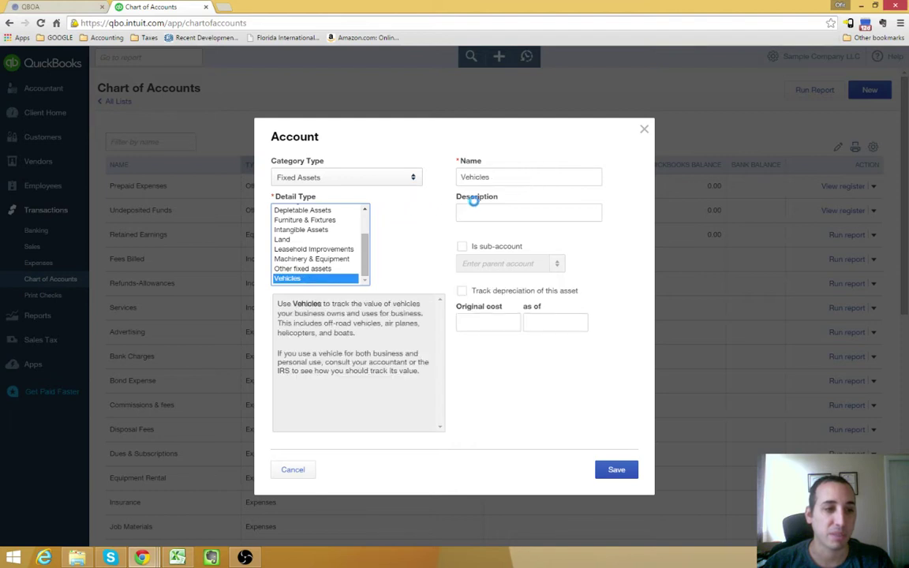
{"action": "double_click", "coordinate": [531, 180]}
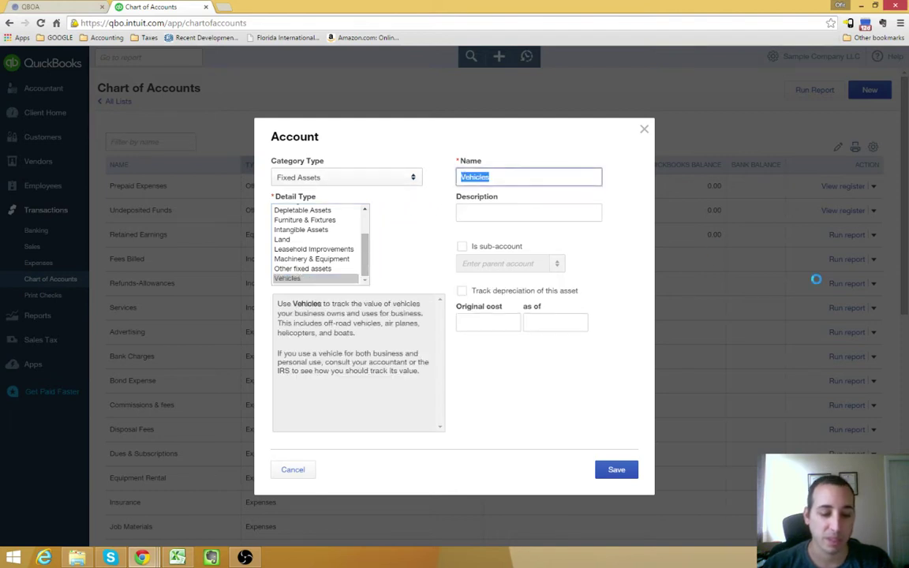
{"action": "type", "text": "Truck"}
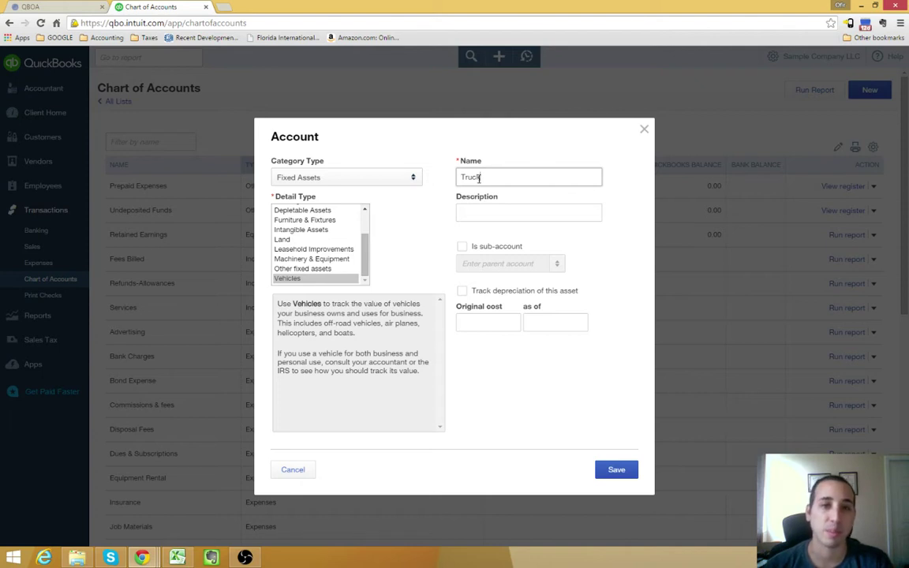
{"action": "left_click", "coordinate": [484, 209]}
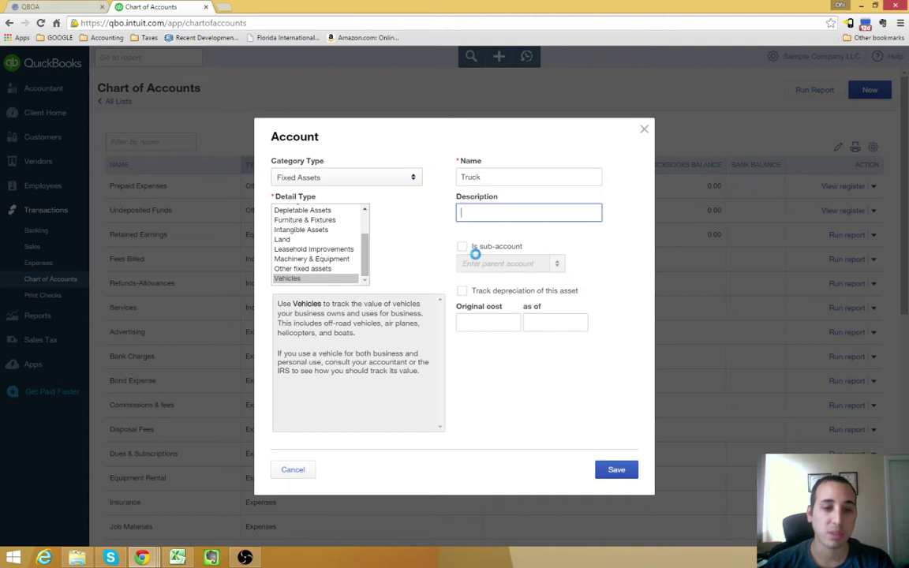
{"action": "left_click", "coordinate": [472, 249]}
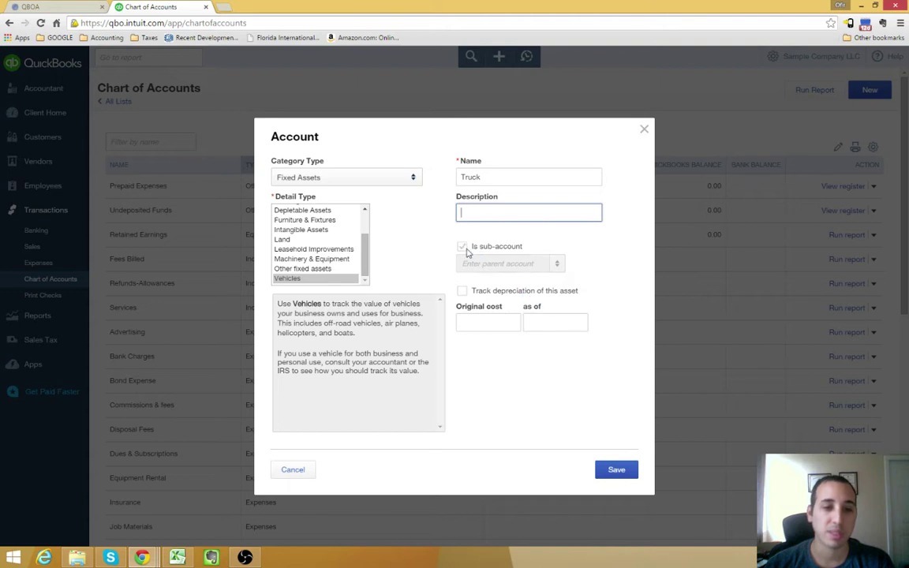
{"action": "left_click", "coordinate": [611, 476]}
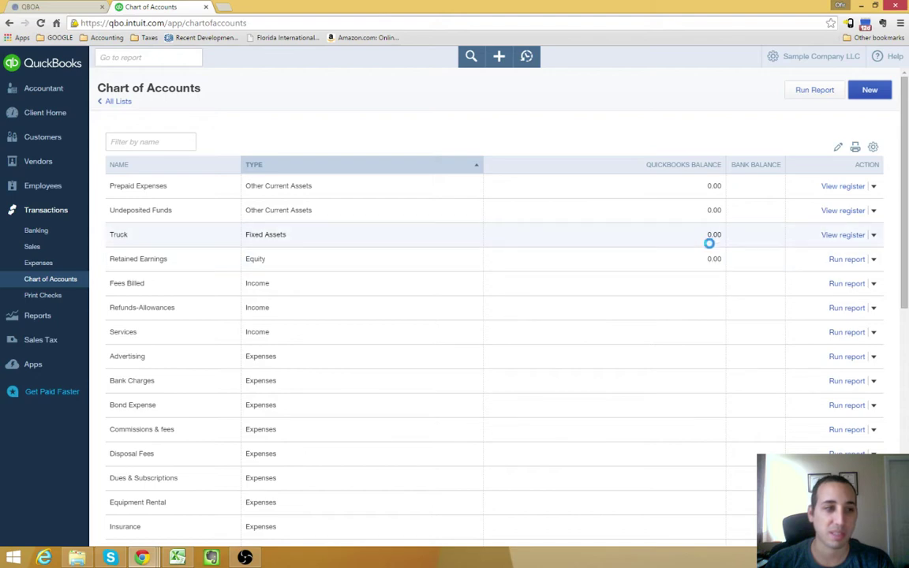
Scroll through the Chart of Accounts to review the list with the new Truck account.
{"action": "scroll", "coordinate": [489, 315], "scroll_direction": "down", "scroll_amount": 5}
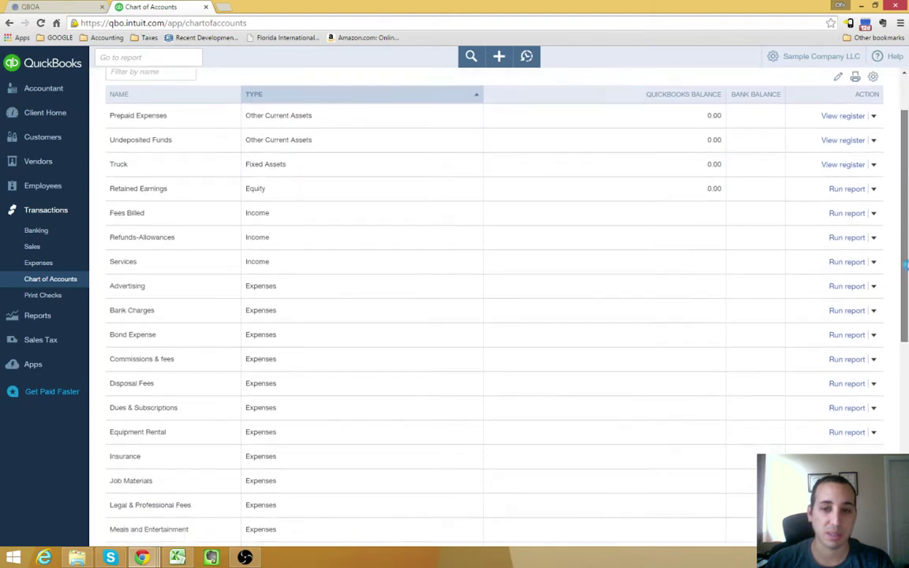
{"action": "scroll", "coordinate": [489, 316], "scroll_direction": "down", "scroll_amount": 4}
{"action": "scroll", "coordinate": [489, 316], "scroll_direction": "down", "scroll_amount": 1}
{"action": "scroll", "coordinate": [489, 316], "scroll_direction": "up", "scroll_amount": 8}
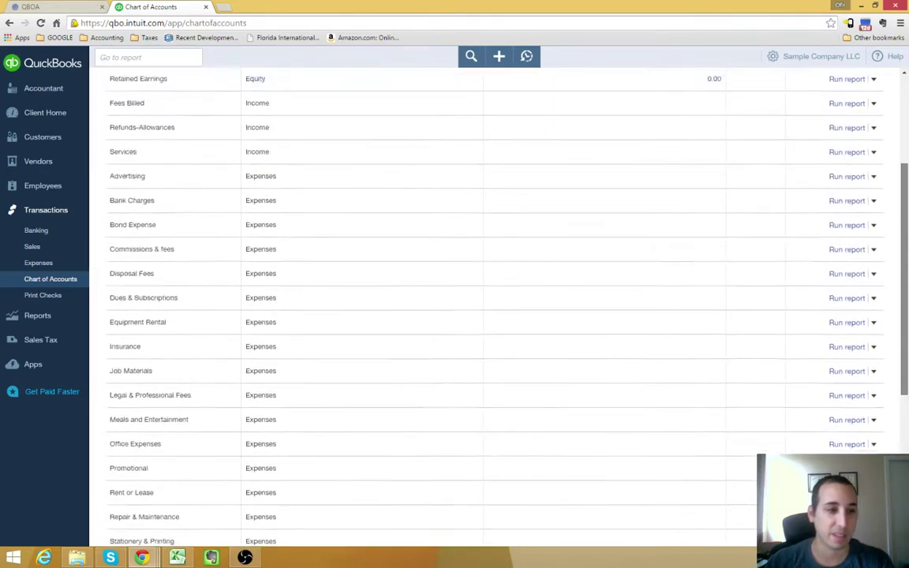
{"action": "scroll", "coordinate": [489, 316], "scroll_direction": "up", "scroll_amount": 1}
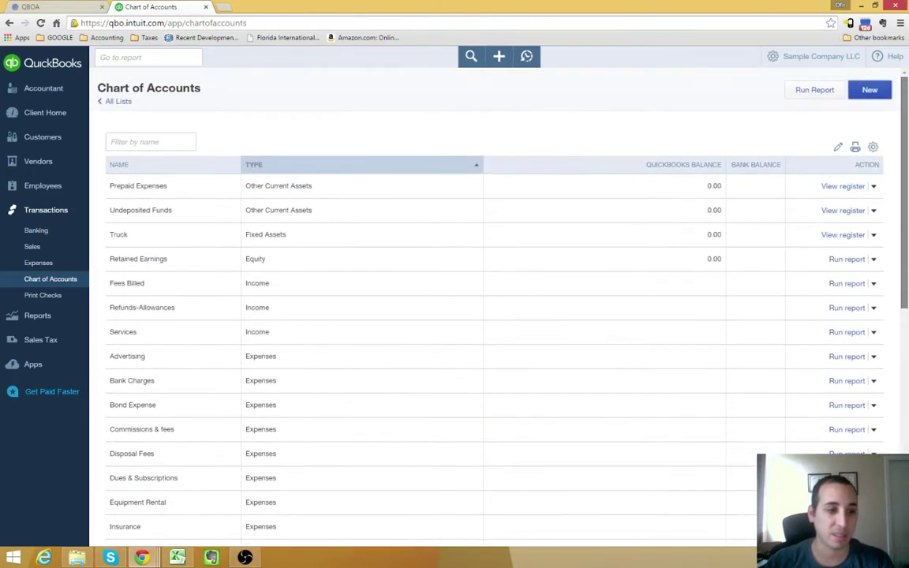
{"action": "scroll", "coordinate": [489, 315], "scroll_direction": "down", "scroll_amount": 1}
{"action": "scroll", "coordinate": [489, 315], "scroll_direction": "down", "scroll_amount": 4}
{"action": "scroll", "coordinate": [489, 316], "scroll_direction": "up", "scroll_amount": 5}
{"action": "scroll", "coordinate": [489, 315], "scroll_direction": "up", "scroll_amount": 1}
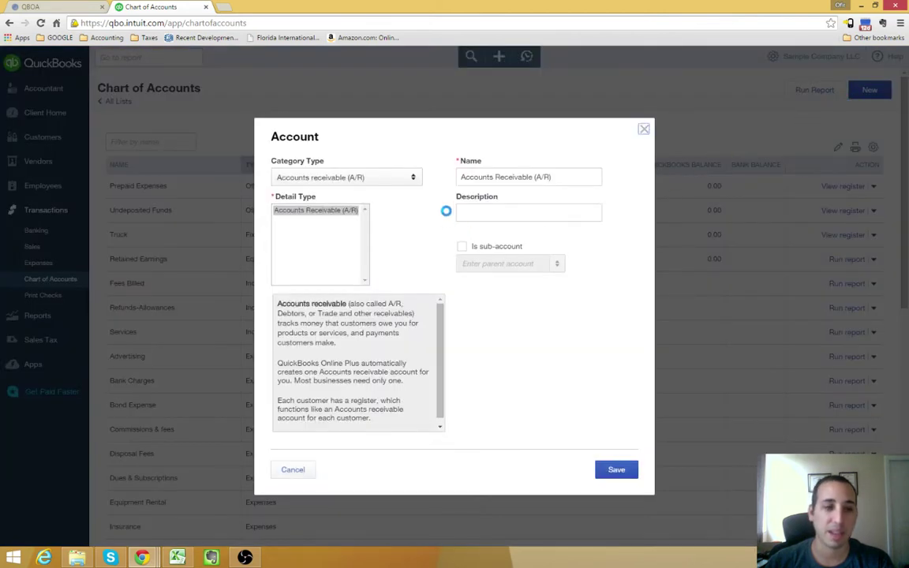
Save a new account with category Equity and detail type Owner's Equity.
{"action": "left_click", "coordinate": [415, 179]}
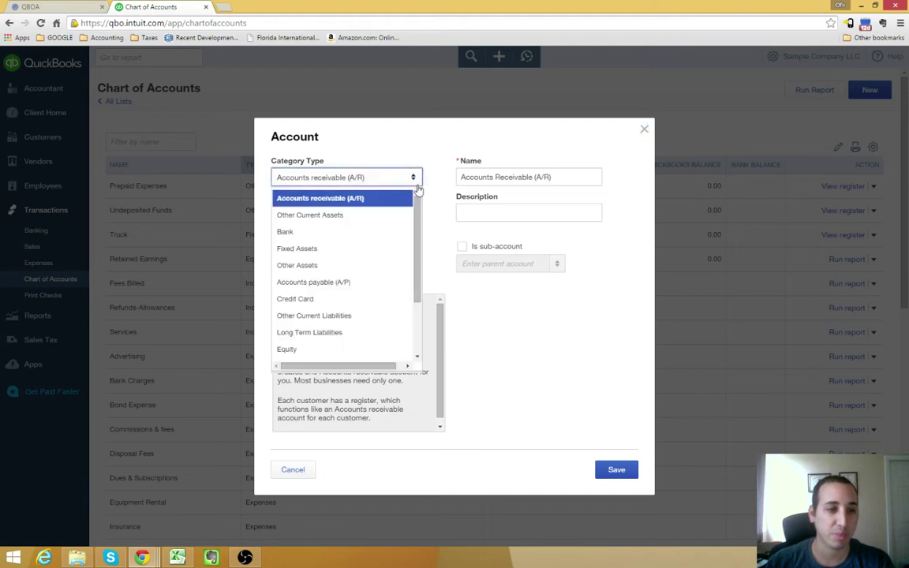
{"action": "left_click_drag", "start_coordinate": [418, 213], "coordinate": [418, 251]}
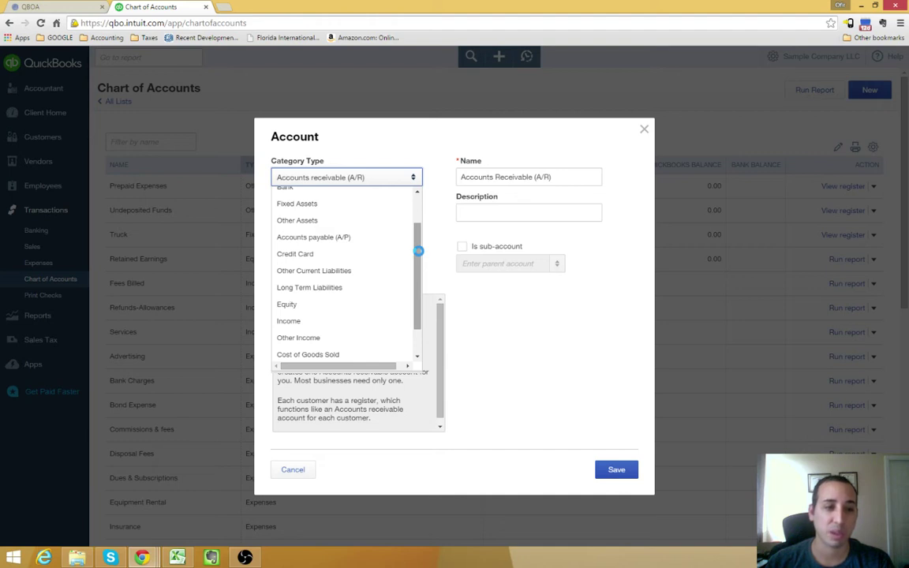
{"action": "left_click_drag", "start_coordinate": [418, 251], "coordinate": [416, 281]}
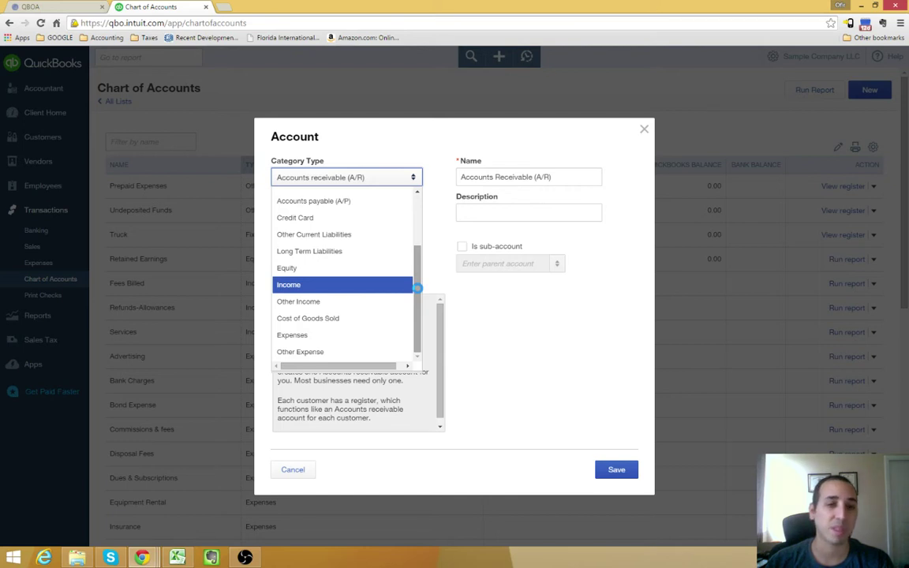
{"action": "left_click", "coordinate": [374, 268]}
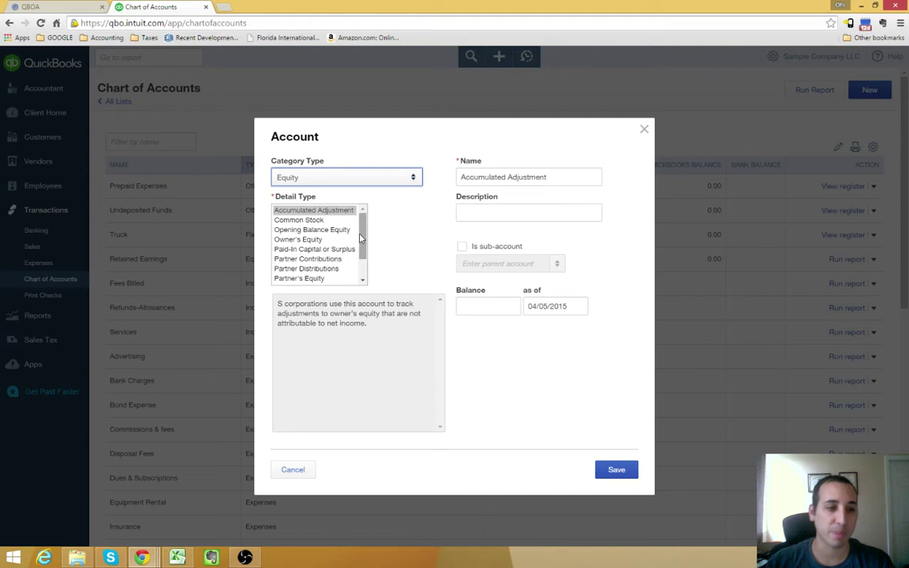
{"action": "mouse_move", "coordinate": [360, 238]}
{"action": "left_mouse_down"}
{"action": "mouse_move", "coordinate": [365, 258]}
{"action": "mouse_move", "coordinate": [362, 245]}
{"action": "left_mouse_up"}
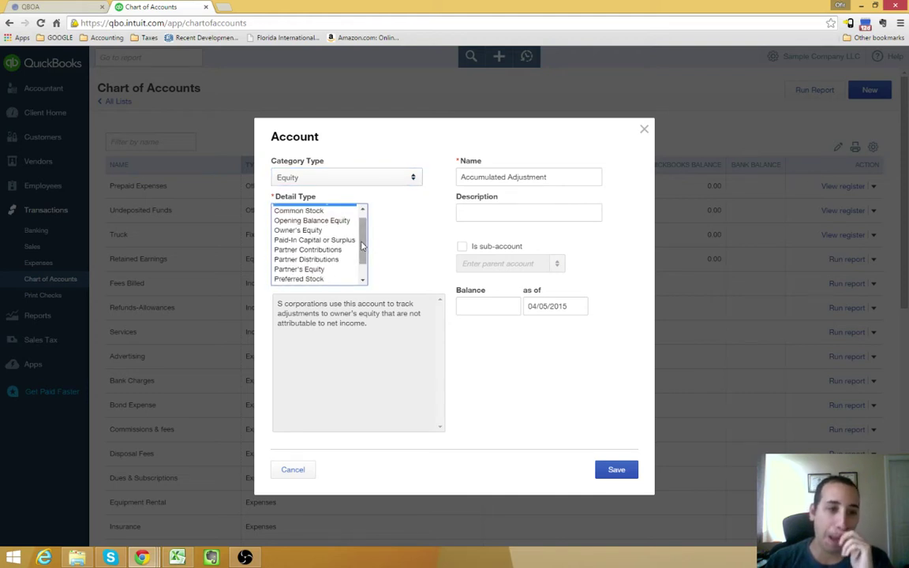
{"action": "left_click", "coordinate": [314, 229]}
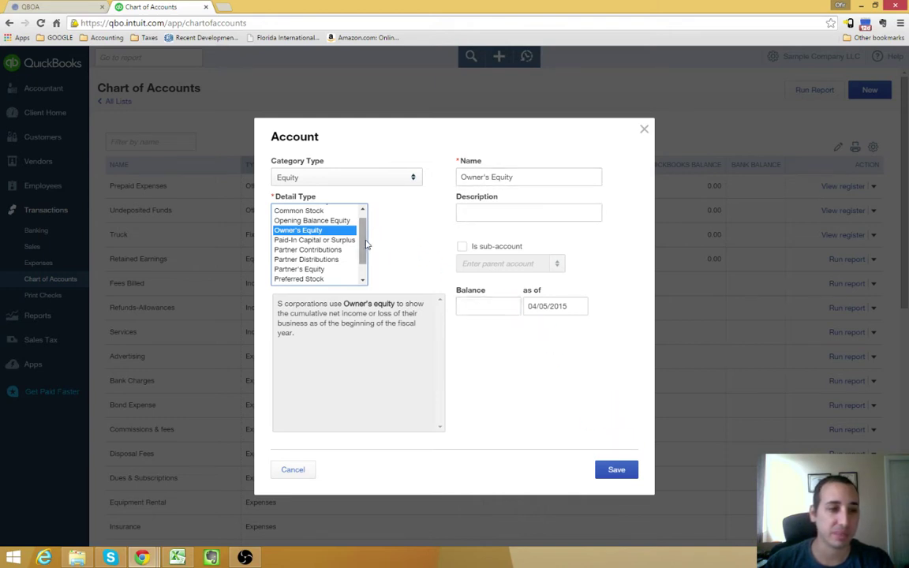
{"action": "scroll", "coordinate": [362, 237], "scroll_direction": "up", "scroll_amount": 1}
{"action": "scroll", "coordinate": [365, 257], "scroll_direction": "down", "scroll_amount": 1}
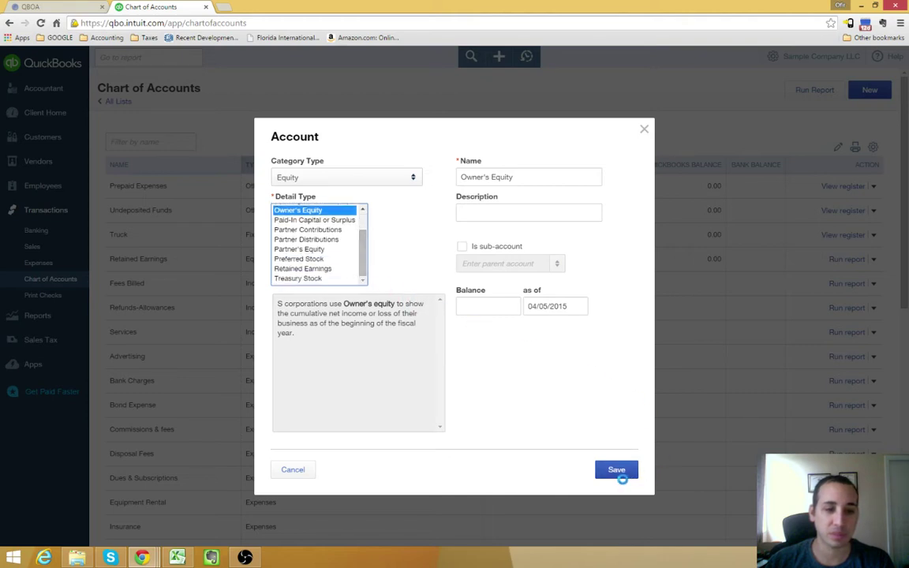
{"action": "left_click", "coordinate": [620, 471]}
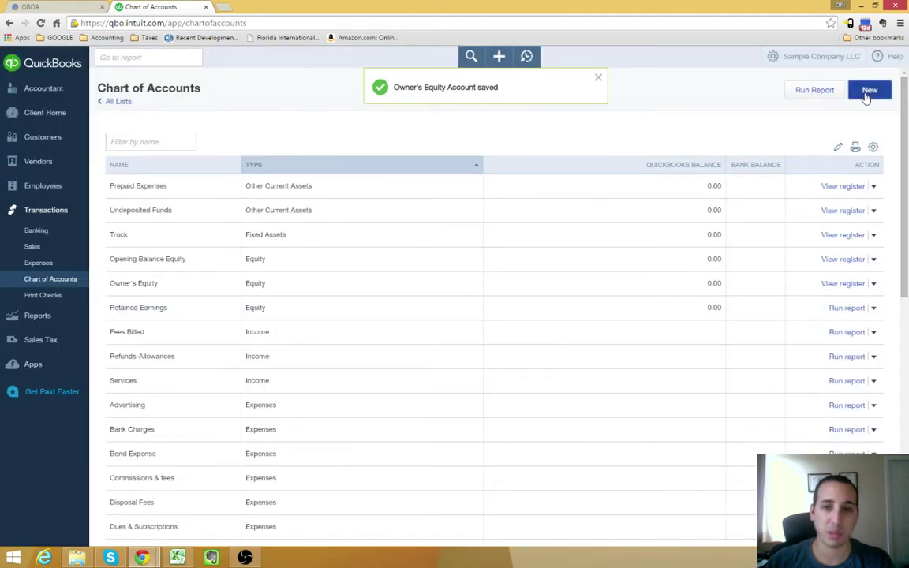
Create and save a Long Term Liabilities account, keeping the name Notes Payable.
{"action": "left_click", "coordinate": [871, 91]}
{"action": "left_click", "coordinate": [411, 187]}
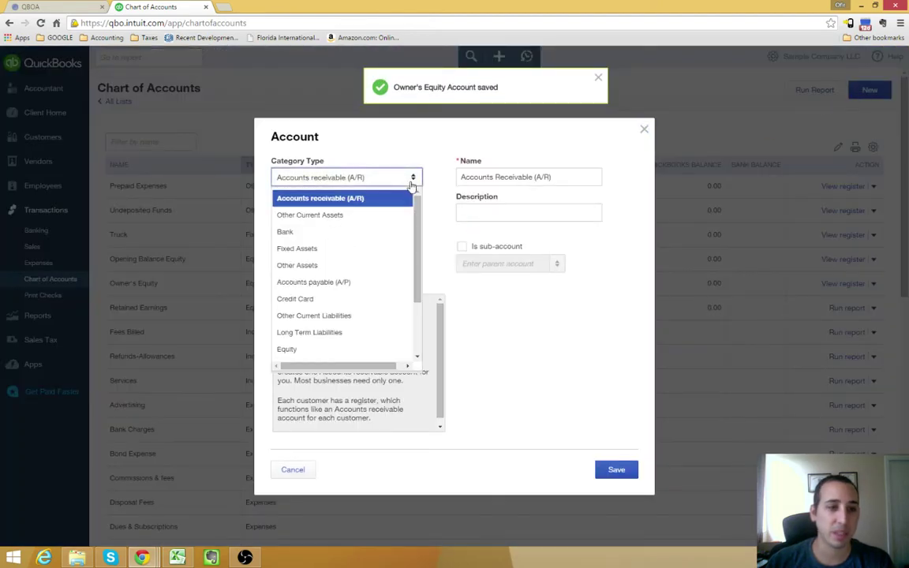
{"action": "left_click_drag", "start_coordinate": [415, 231], "coordinate": [415, 255]}
{"action": "left_click", "coordinate": [338, 291]}
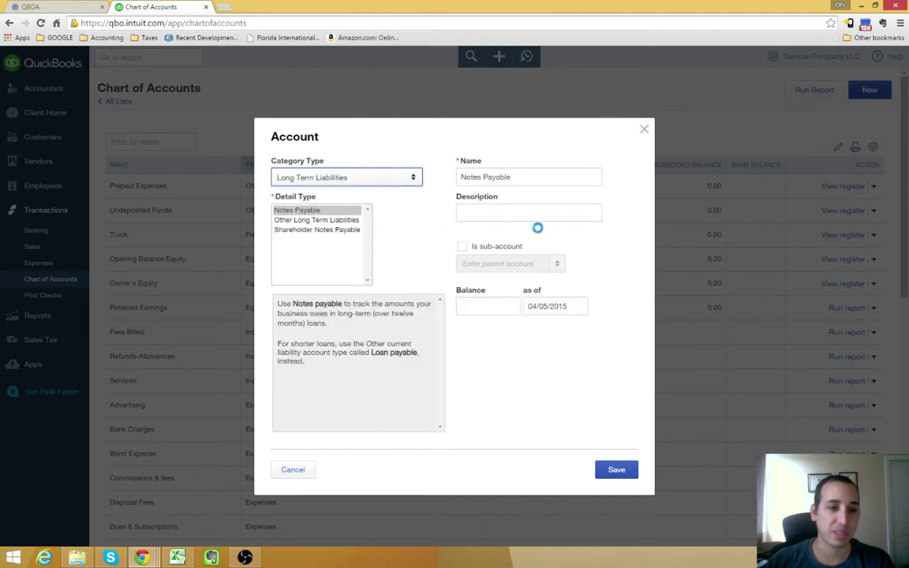
{"action": "left_click", "coordinate": [513, 215]}
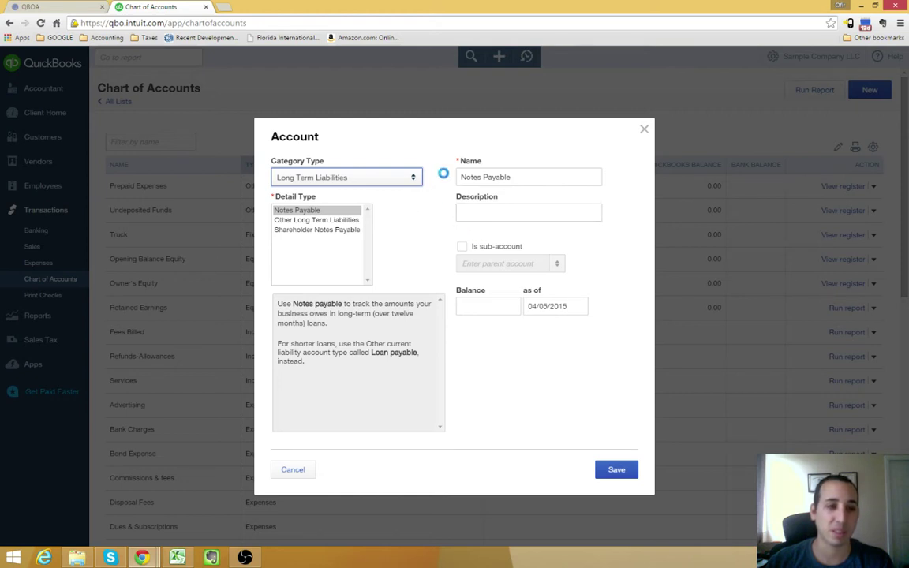
{"action": "left_click", "coordinate": [512, 180]}
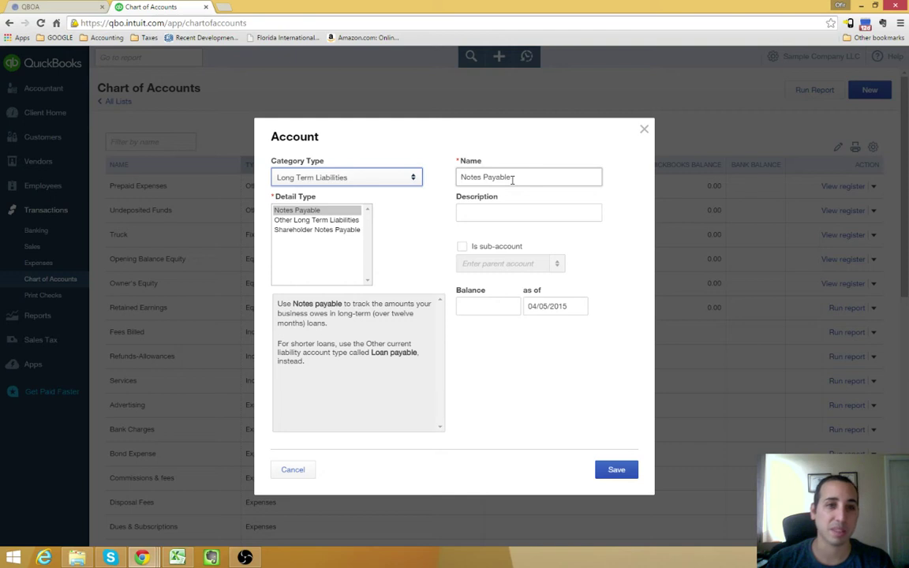
{"action": "triple_click", "coordinate": [516, 178]}
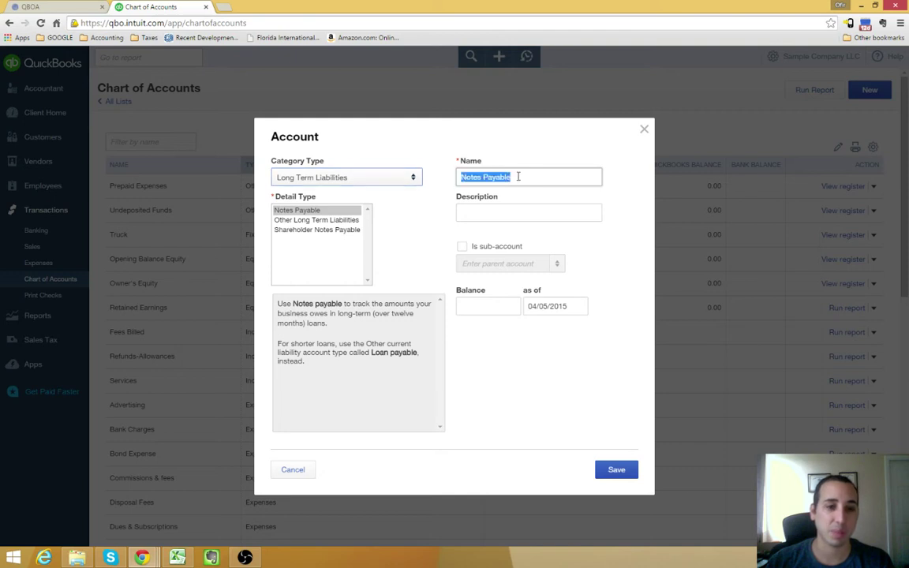
{"action": "left_click", "coordinate": [471, 179]}
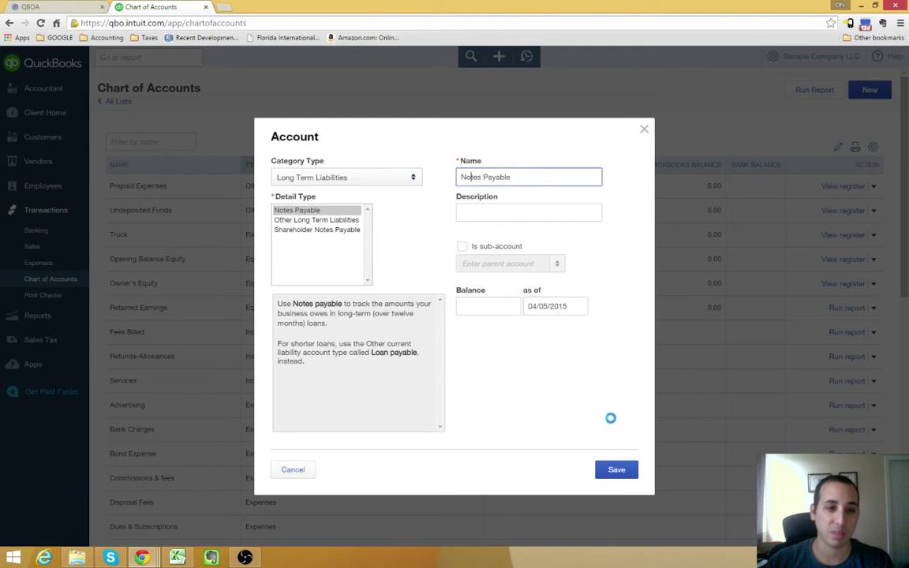
{"action": "left_click", "coordinate": [616, 469]}
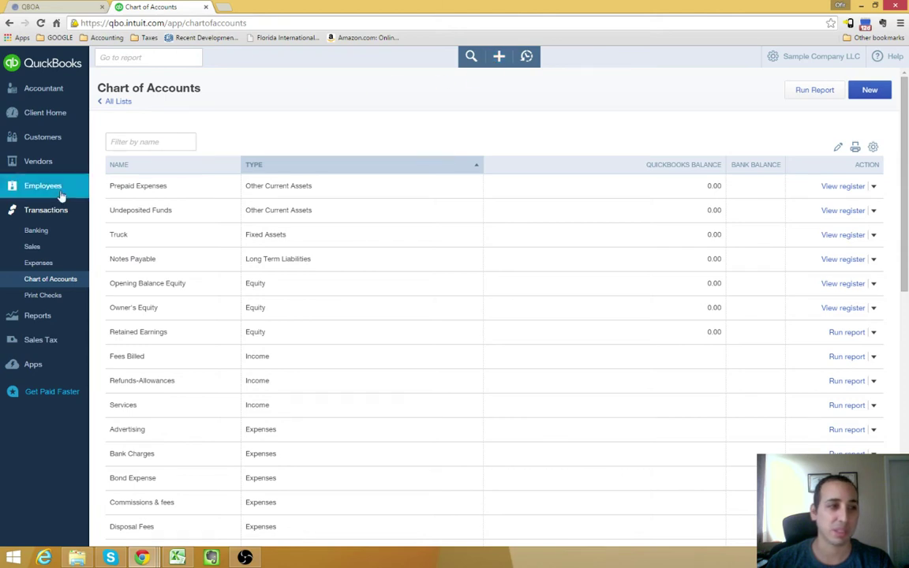
Open the Balance Sheet report from the Reports page.
{"action": "left_click", "coordinate": [37, 317]}
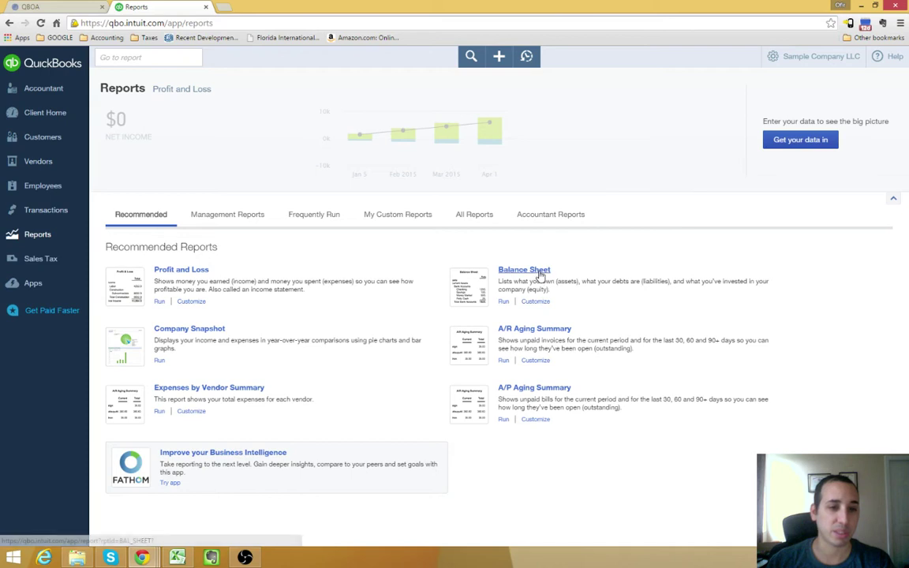
{"action": "left_click", "coordinate": [537, 271]}
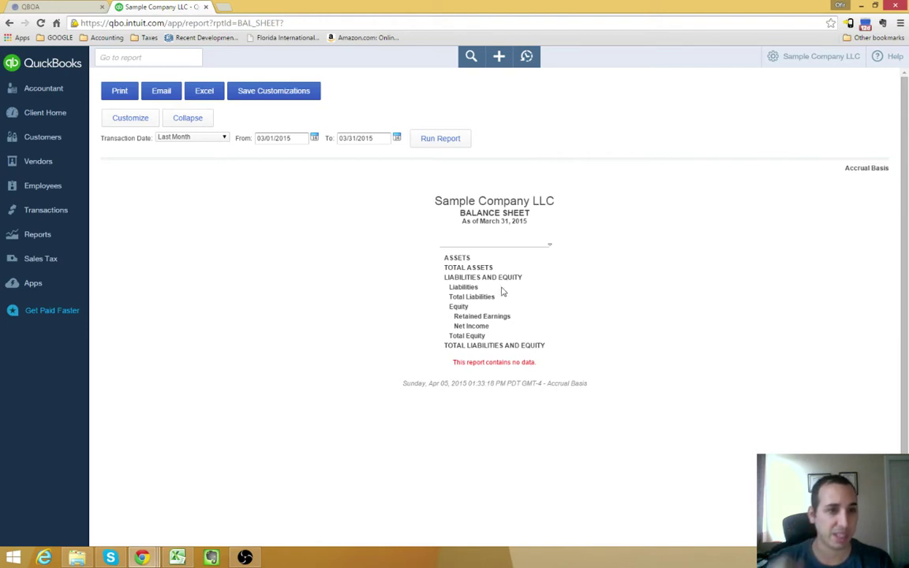
{"action": "left_click", "coordinate": [498, 57]}
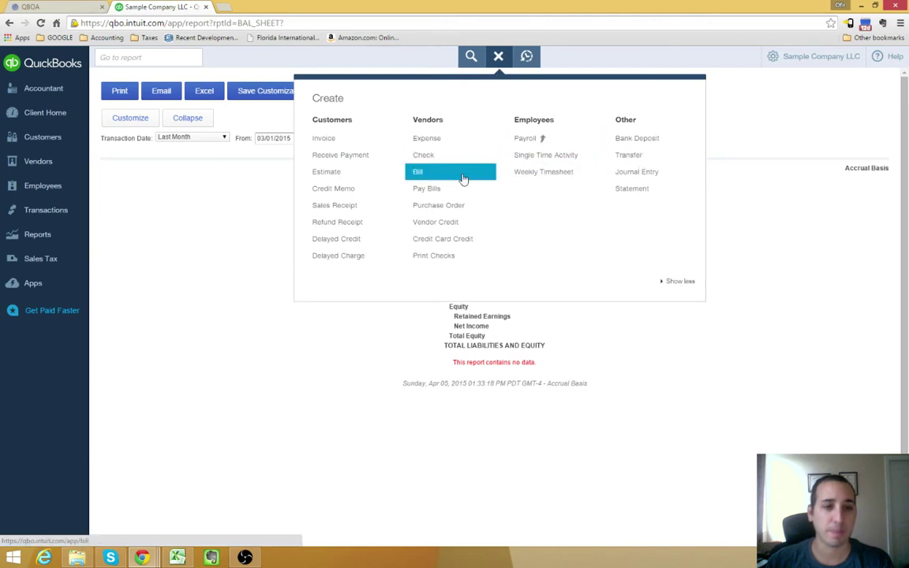
Start a bank deposit and create a new Bank account, detail type Checking, to deposit into.
{"action": "left_click", "coordinate": [631, 142]}
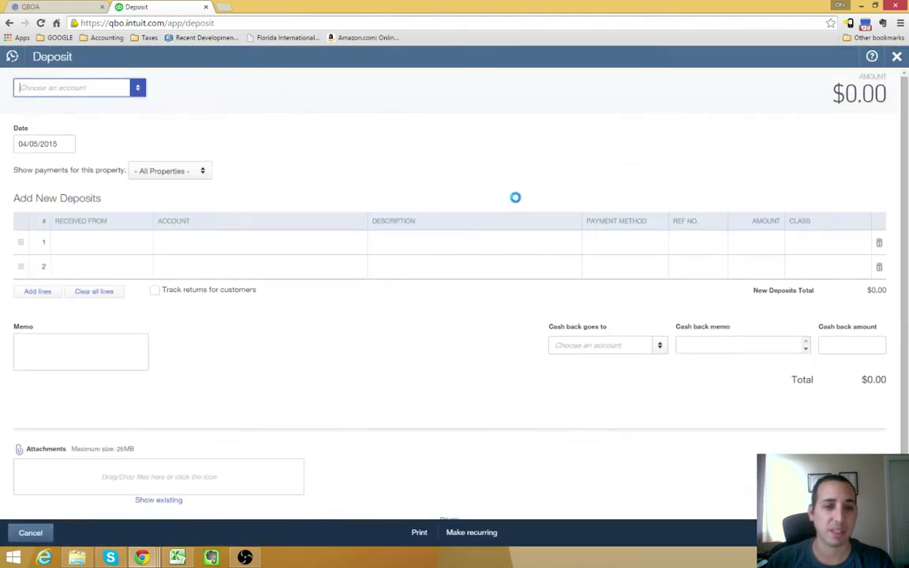
{"action": "left_click", "coordinate": [138, 93]}
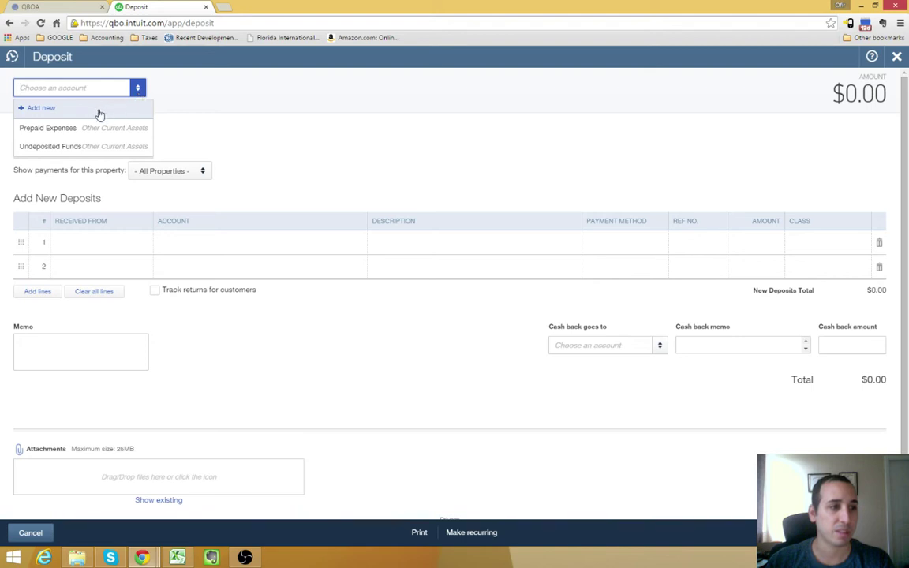
{"action": "left_click", "coordinate": [52, 109]}
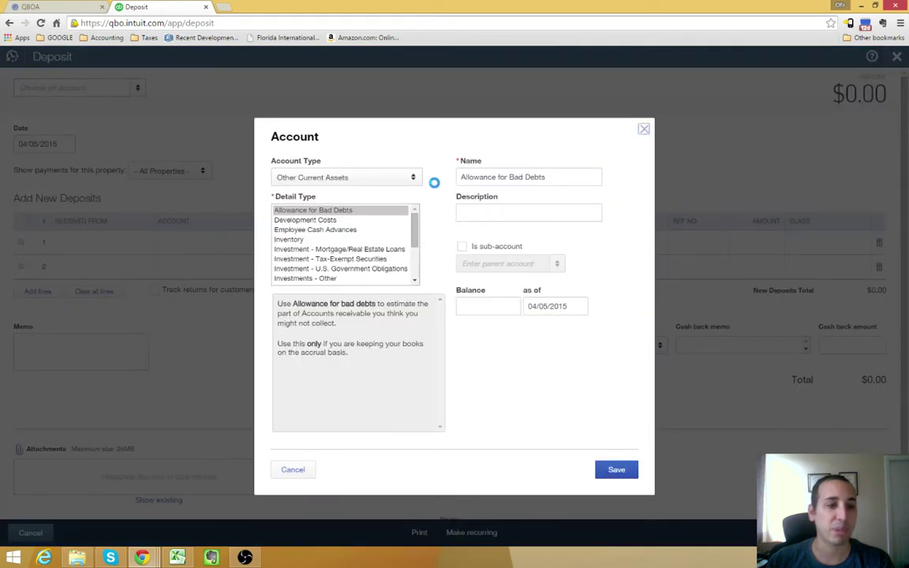
{"action": "left_click", "coordinate": [413, 179]}
{"action": "left_click", "coordinate": [358, 214]}
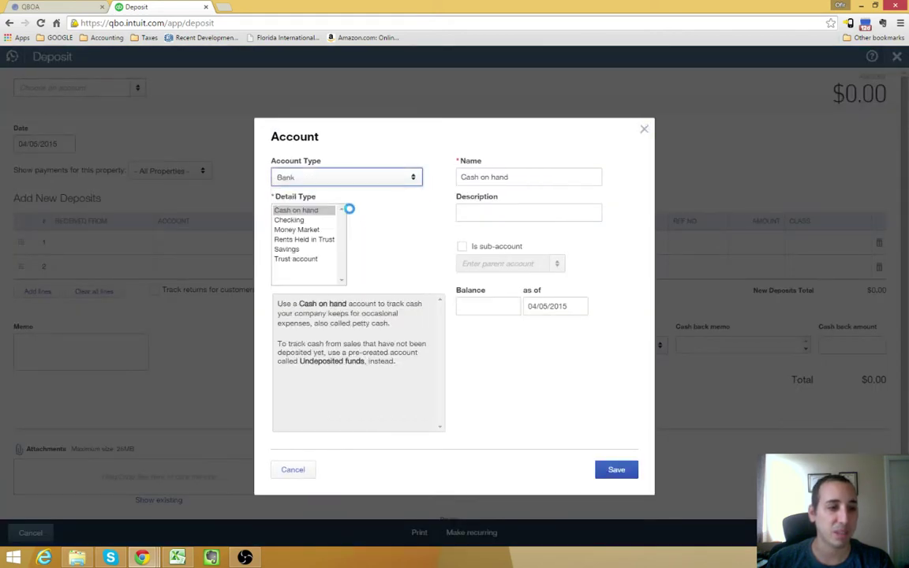
{"action": "left_click", "coordinate": [290, 220]}
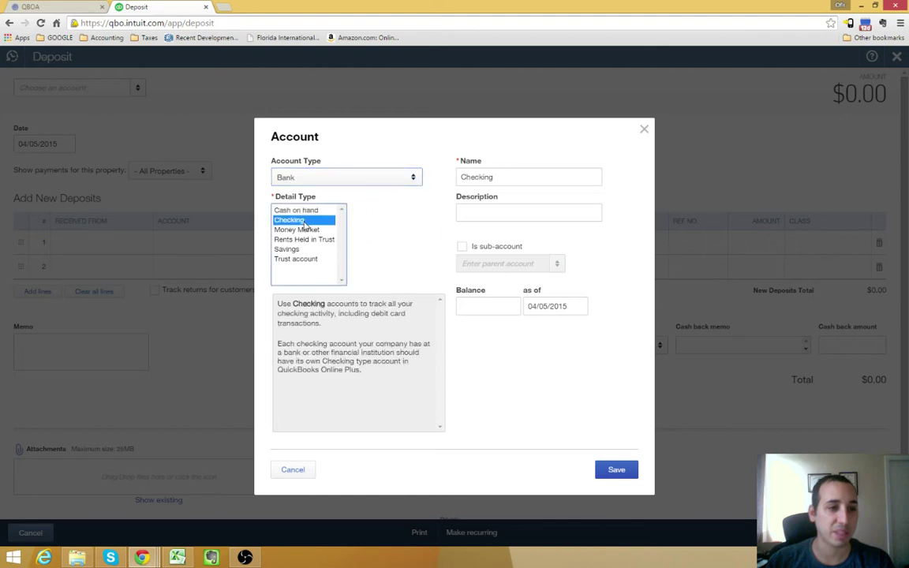
{"action": "left_click", "coordinate": [515, 216]}
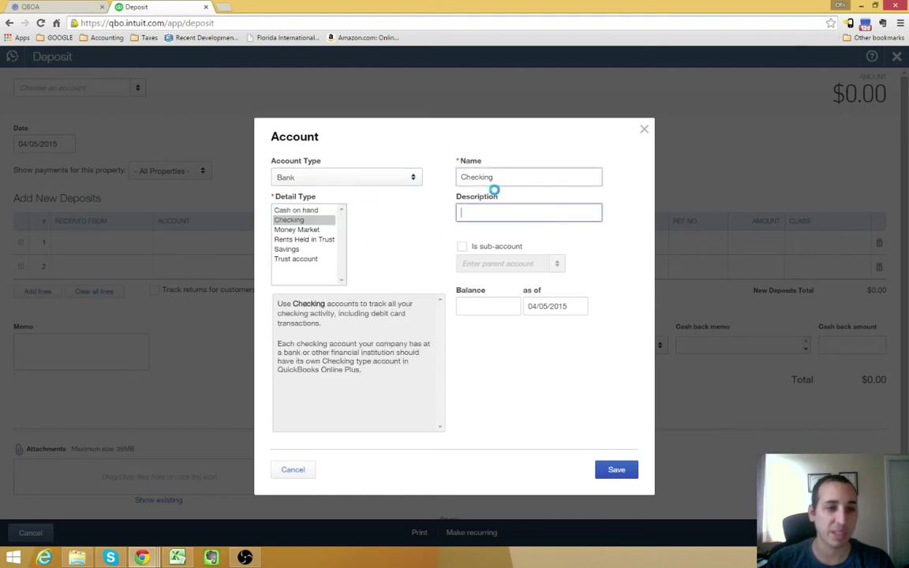
{"action": "left_click", "coordinate": [629, 474]}
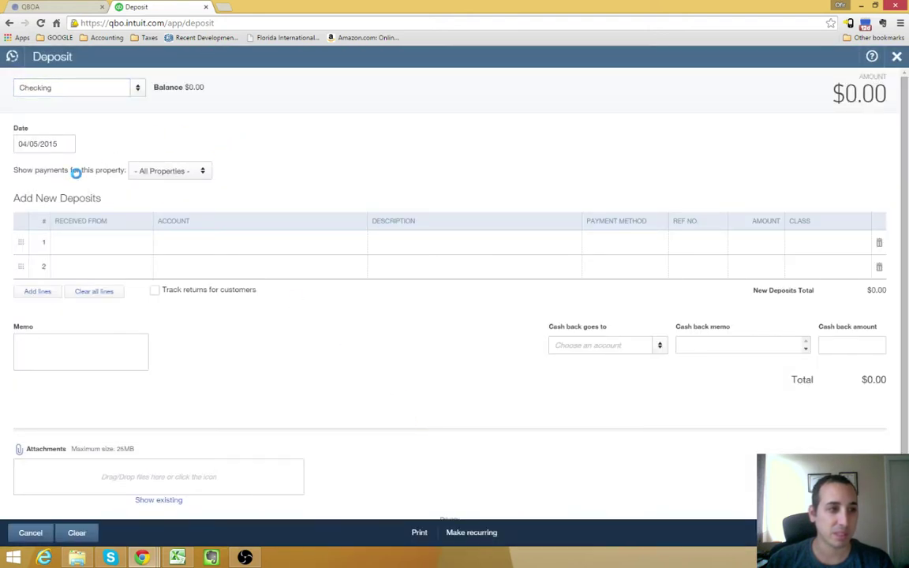
Enter a $50,000 deposit line from Owner's Equity into Checking and save it.
{"action": "left_click", "coordinate": [93, 243]}
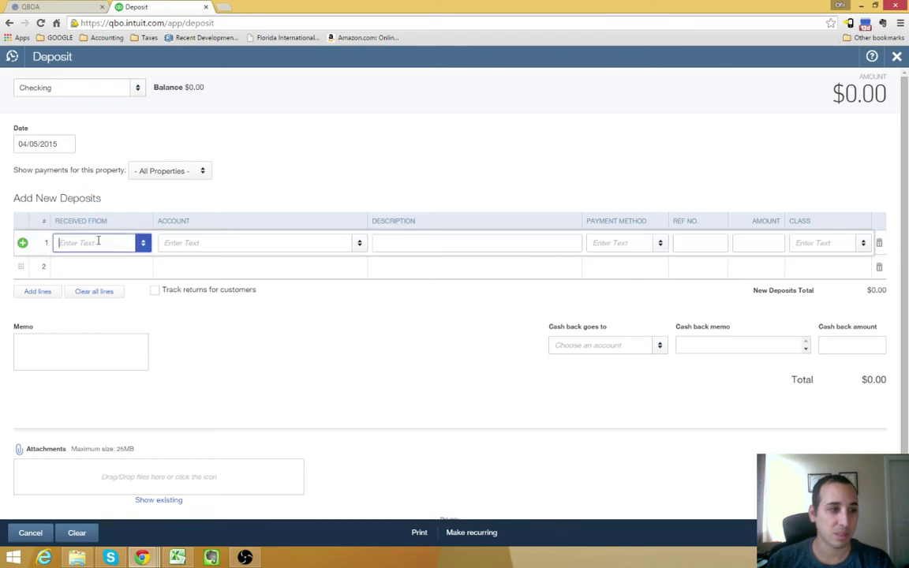
{"action": "left_click", "coordinate": [272, 244]}
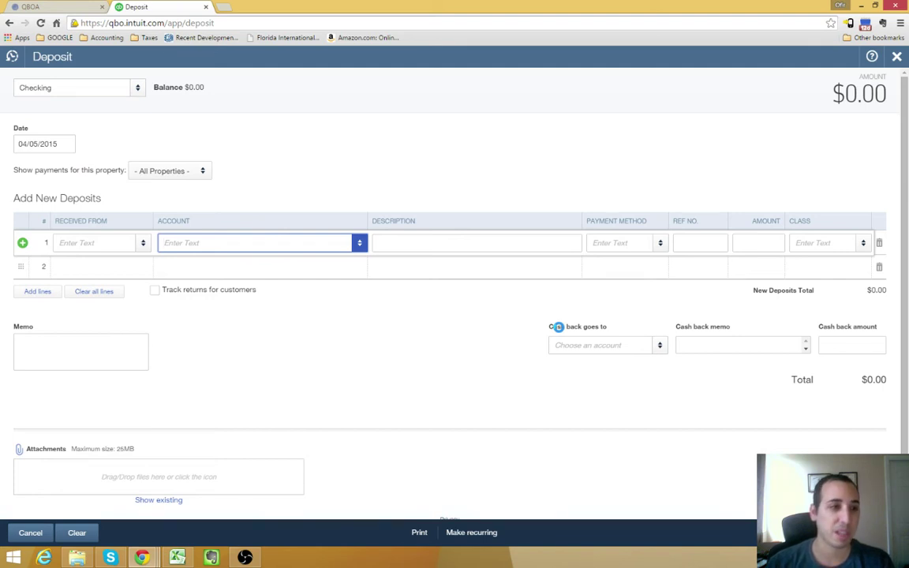
{"action": "left_click", "coordinate": [359, 243]}
{"action": "left_click_drag", "start_coordinate": [365, 278], "coordinate": [371, 319]}
{"action": "left_click", "coordinate": [282, 316]}
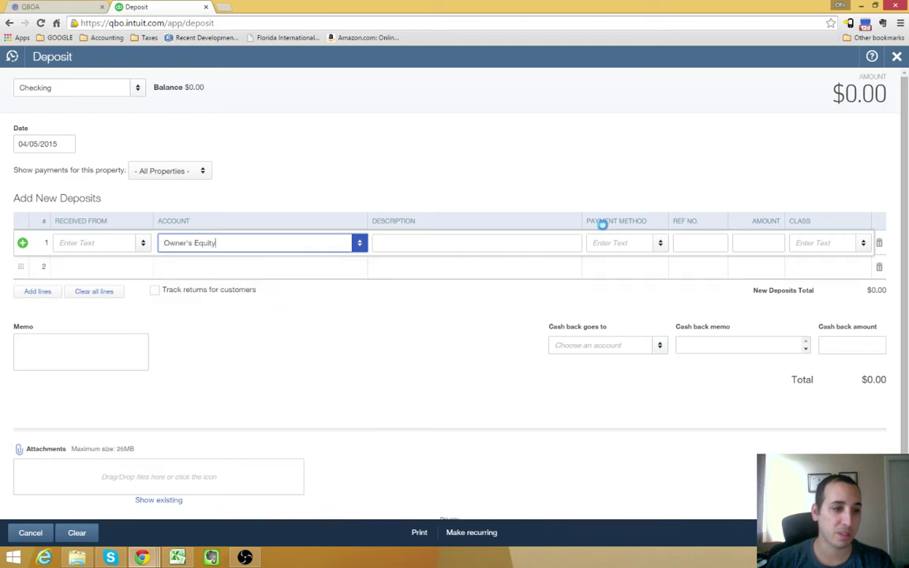
{"action": "left_click", "coordinate": [735, 242]}
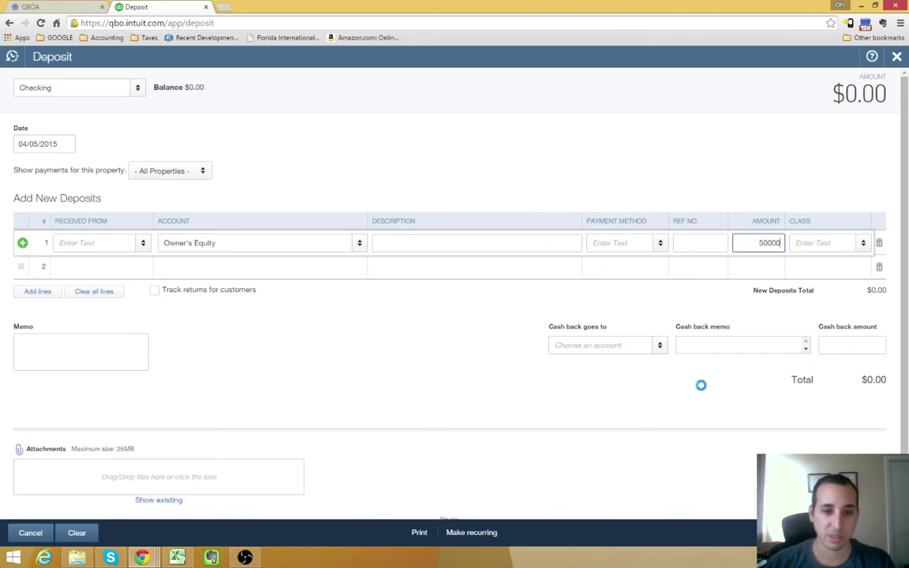
{"action": "left_click", "coordinate": [691, 406]}
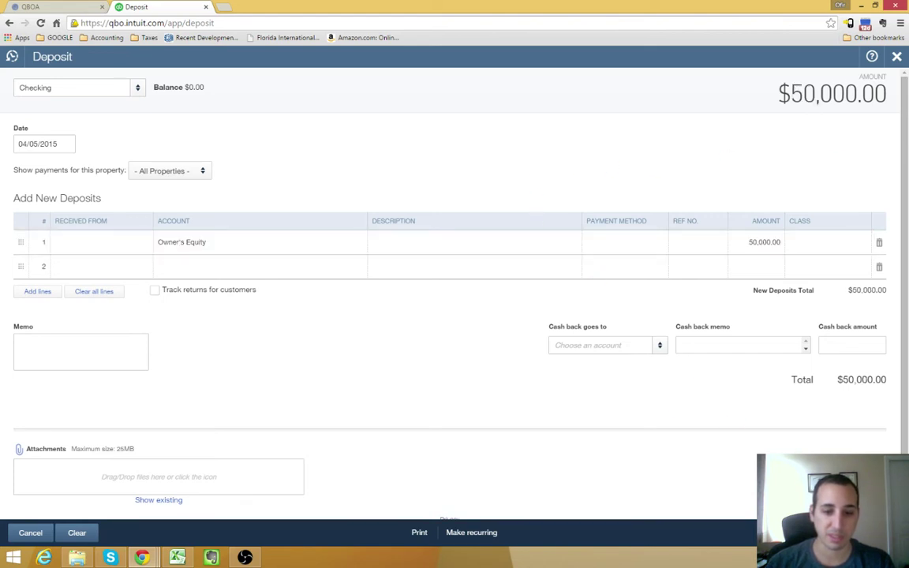
{"action": "left_click", "coordinate": [860, 533]}
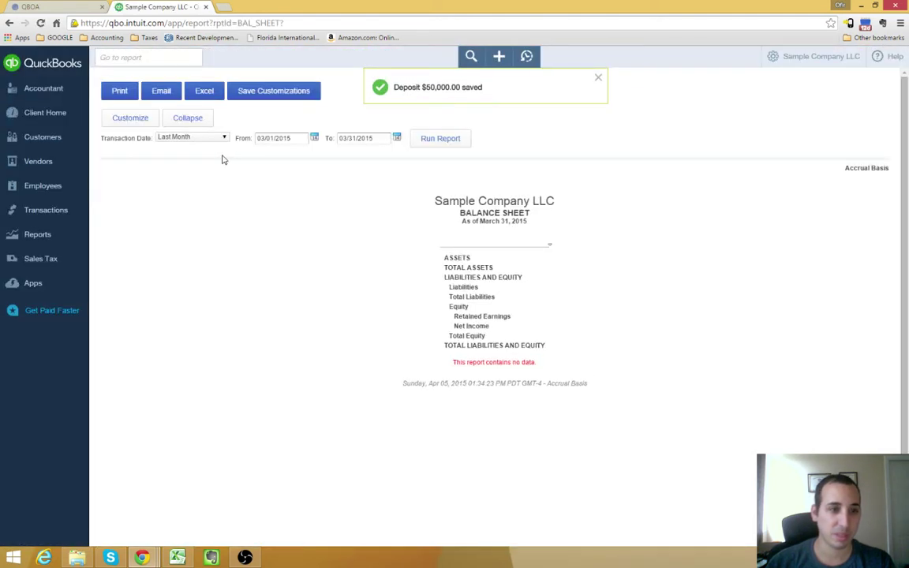
{"action": "left_click", "coordinate": [41, 23]}
{"action": "left_click", "coordinate": [42, 24]}
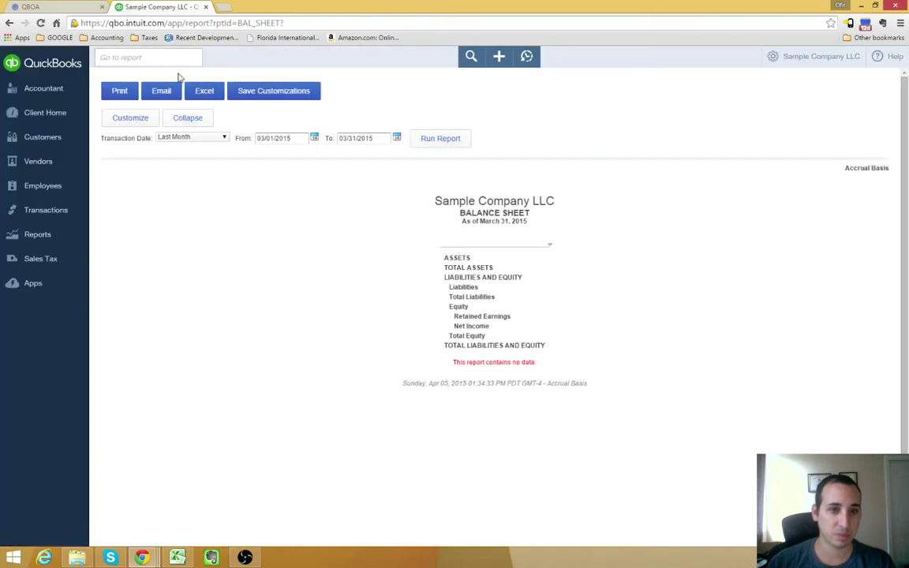
{"action": "left_click", "coordinate": [224, 137]}
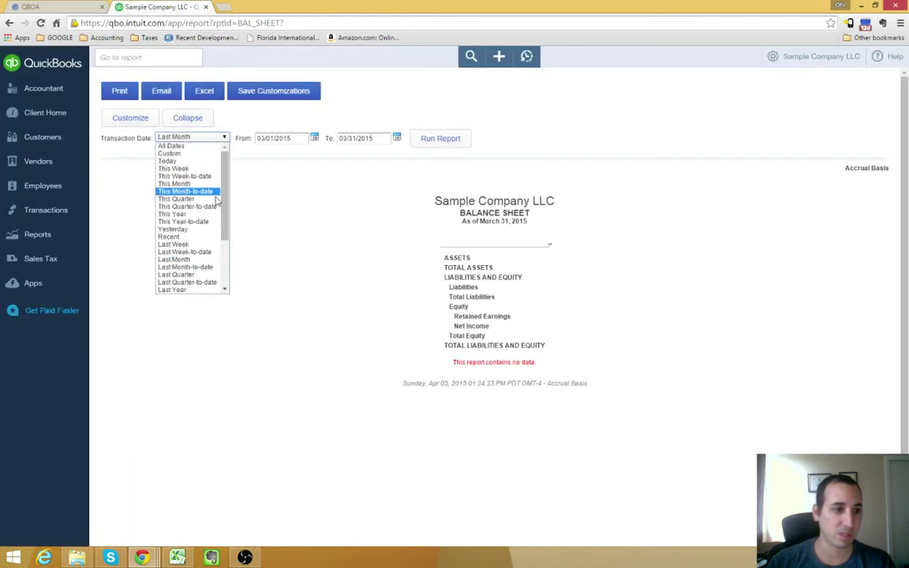
{"action": "left_click", "coordinate": [204, 222]}
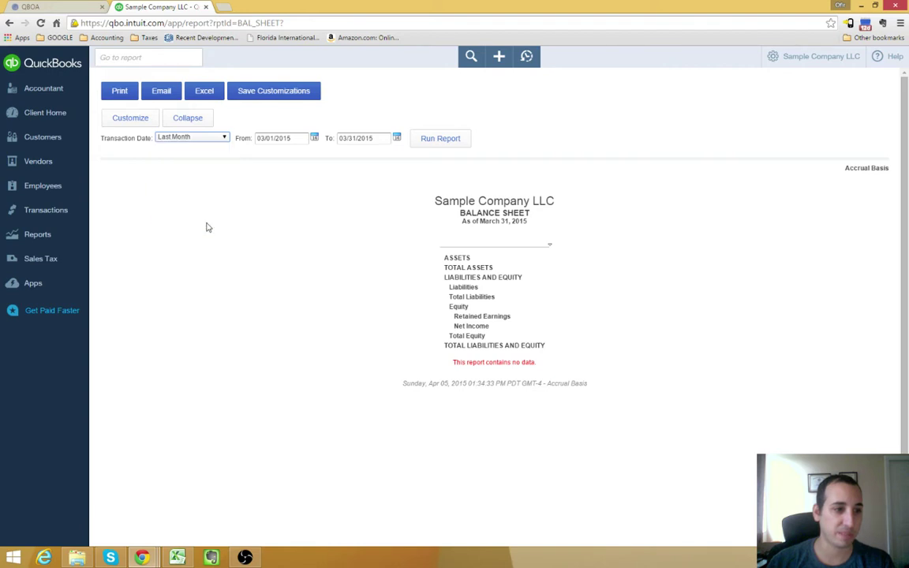
{"action": "left_click", "coordinate": [452, 144]}
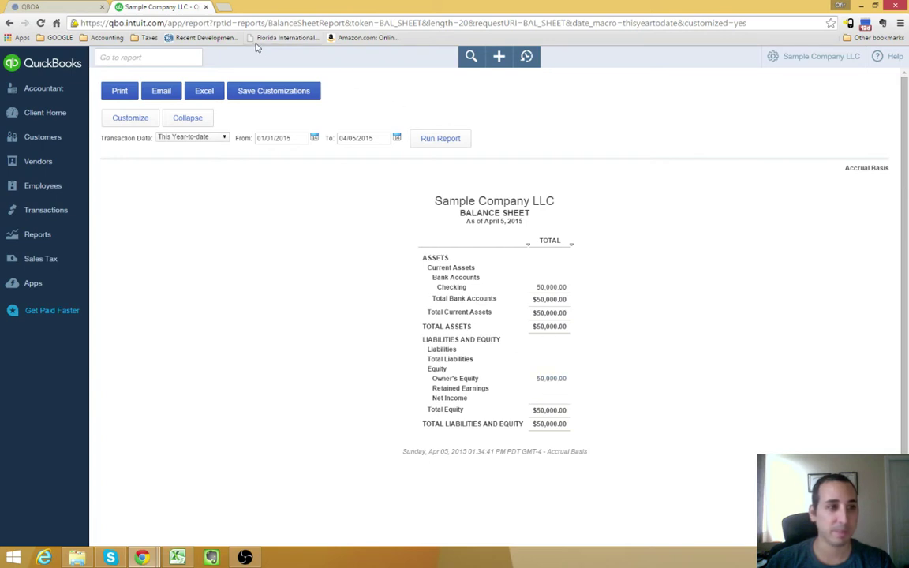
Duplicate the Balance Sheet tab and start a new check drawn on Checking.
{"action": "right_click", "coordinate": [181, 11]}
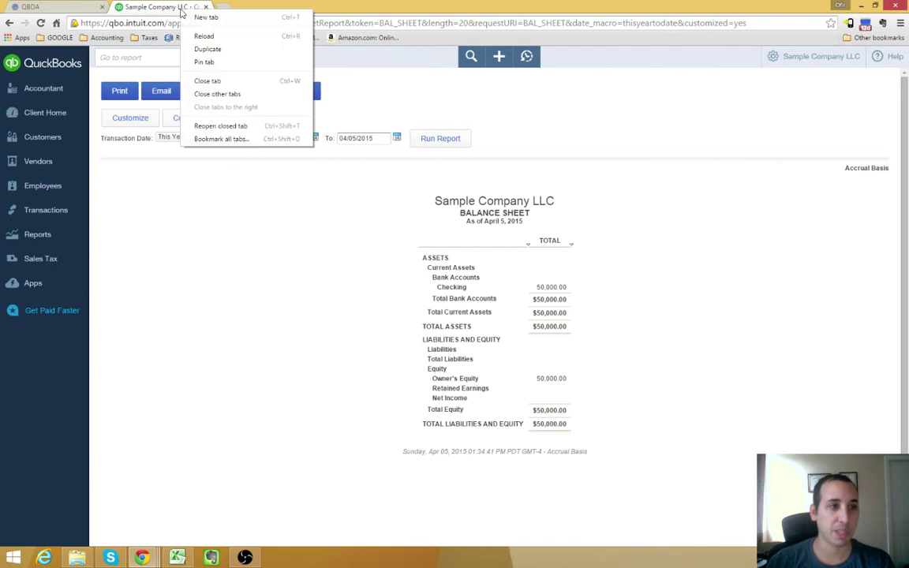
{"action": "left_click", "coordinate": [208, 49]}
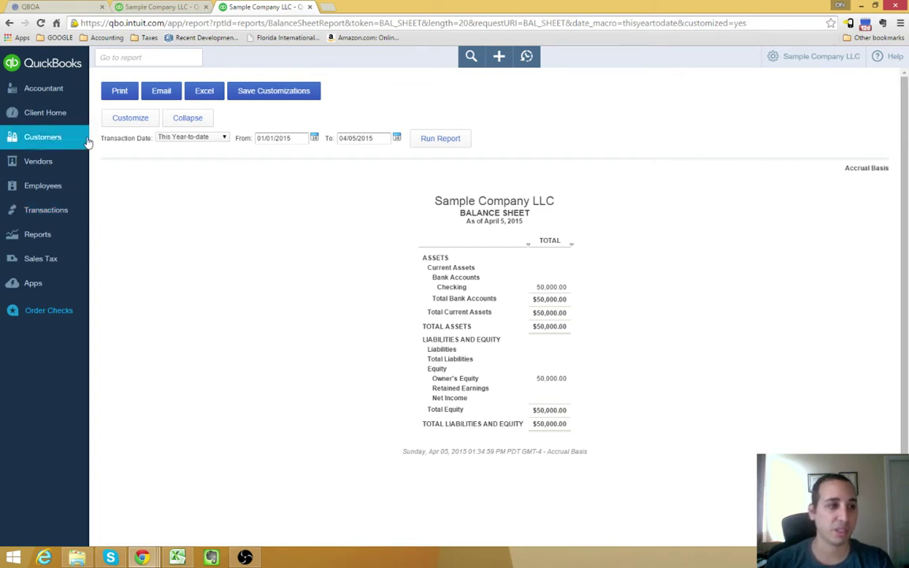
{"action": "left_click", "coordinate": [500, 58]}
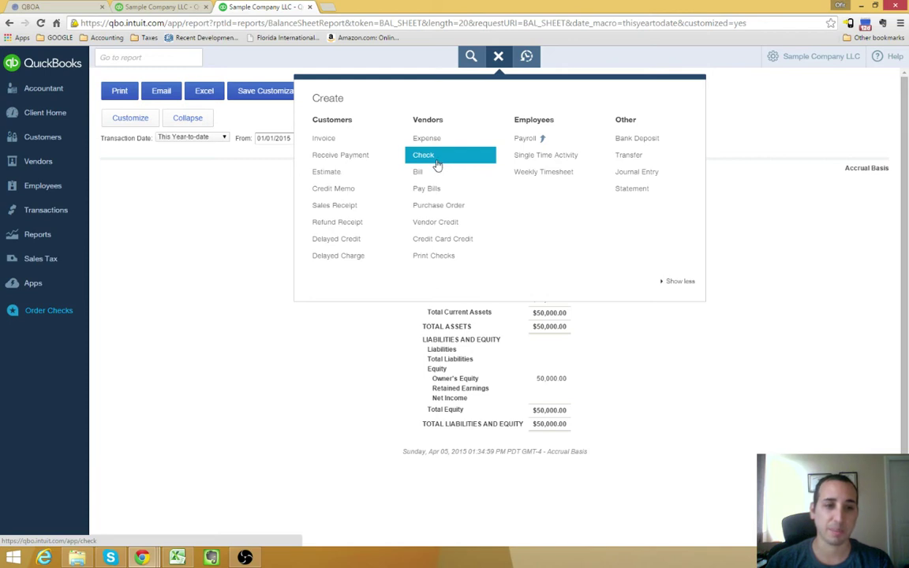
{"action": "left_click", "coordinate": [437, 161]}
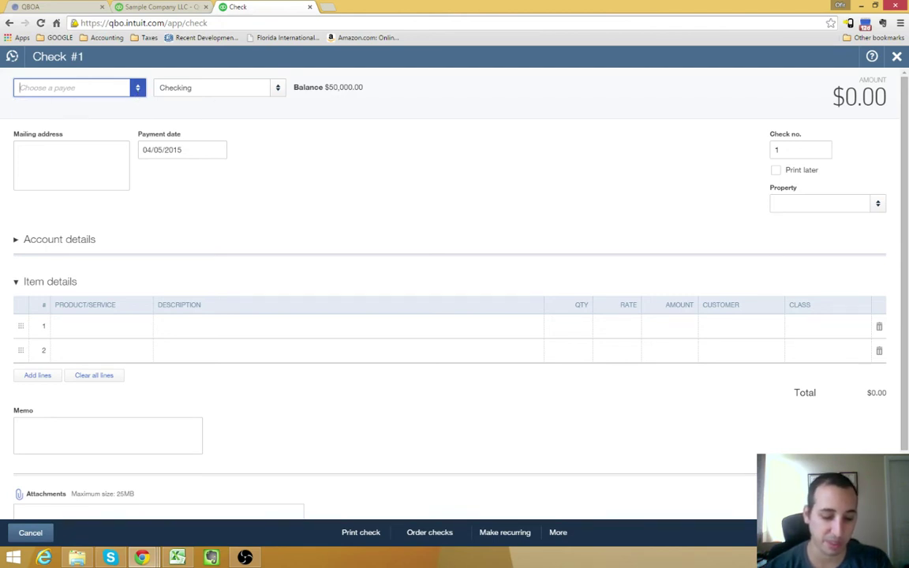
Set the check's payee to ABC Trucks Sales, saved as a new vendor.
{"action": "type", "text": "ABC Trucks Sales"}
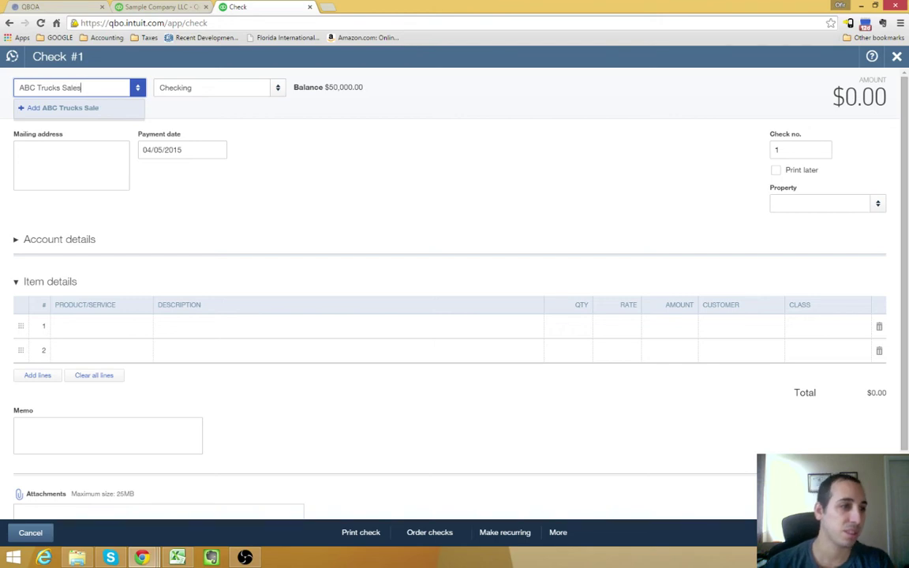
{"action": "key", "text": "Return"}
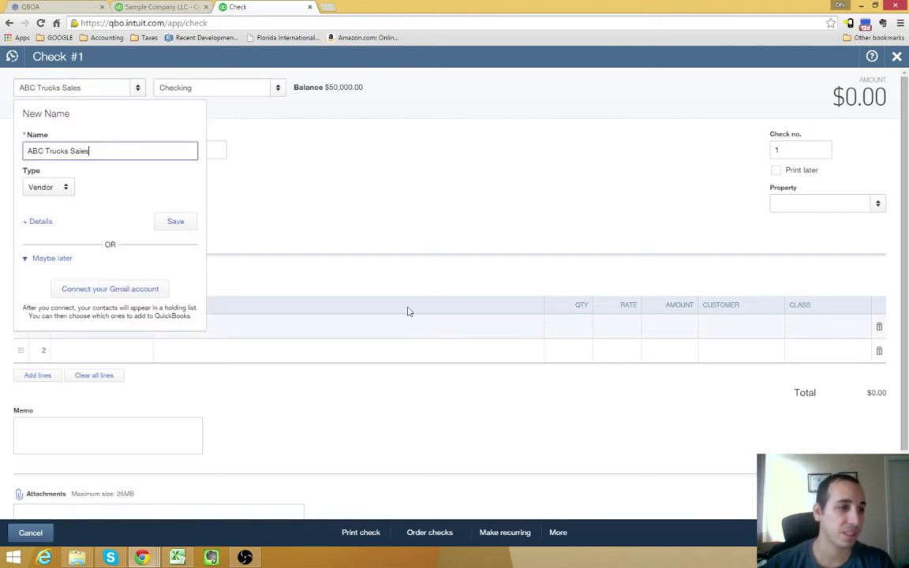
{"action": "left_click", "coordinate": [180, 225]}
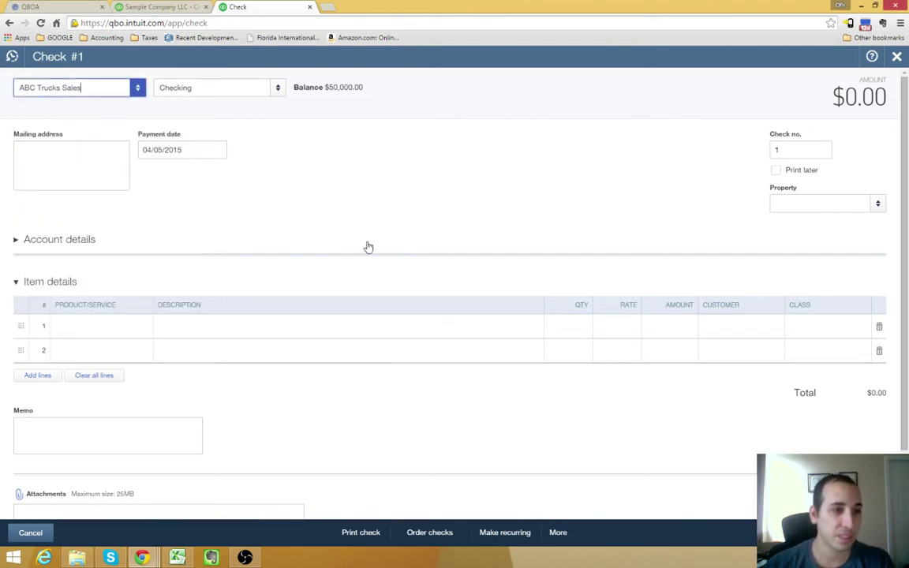
Charge the check's account line to Truck for $15,000 and save the check.
{"action": "left_click", "coordinate": [107, 325]}
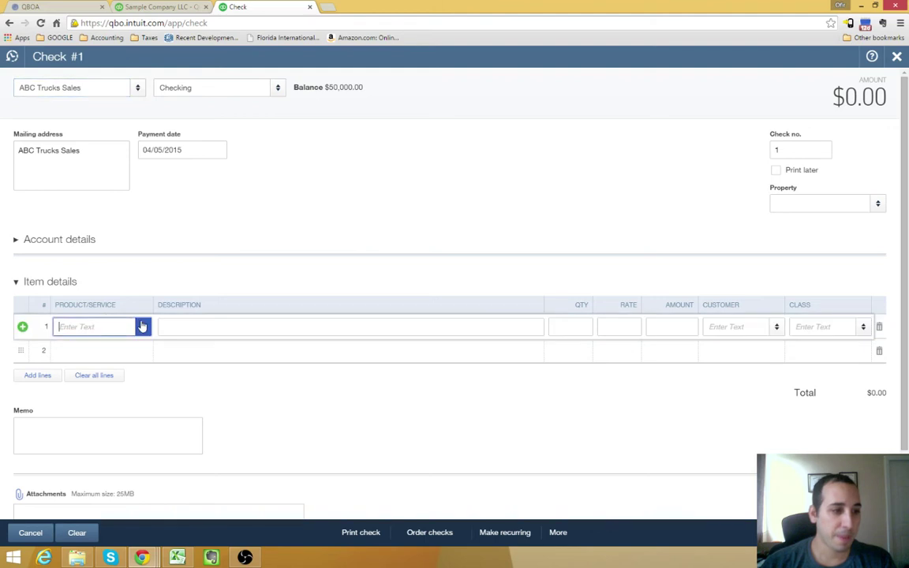
{"action": "left_click", "coordinate": [55, 243]}
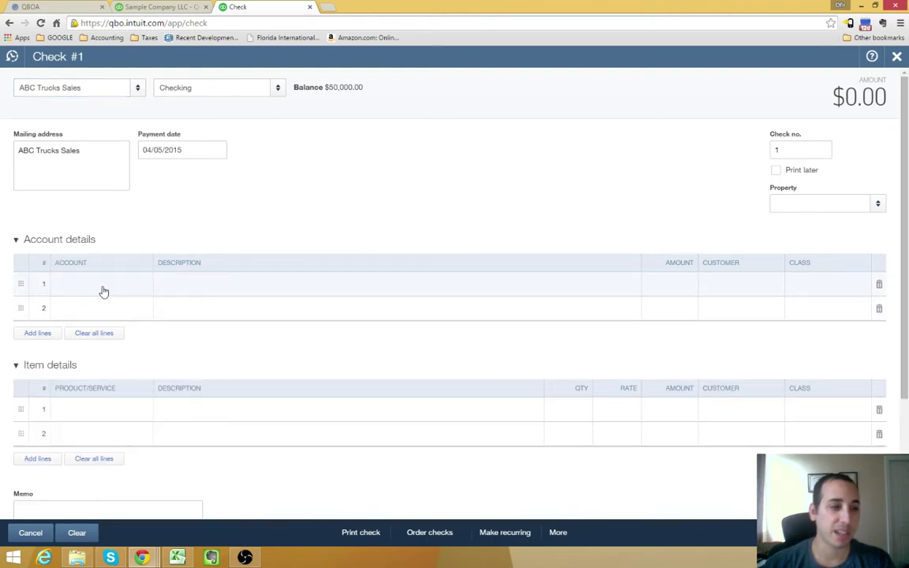
{"action": "left_click", "coordinate": [104, 286]}
{"action": "left_click", "coordinate": [145, 285]}
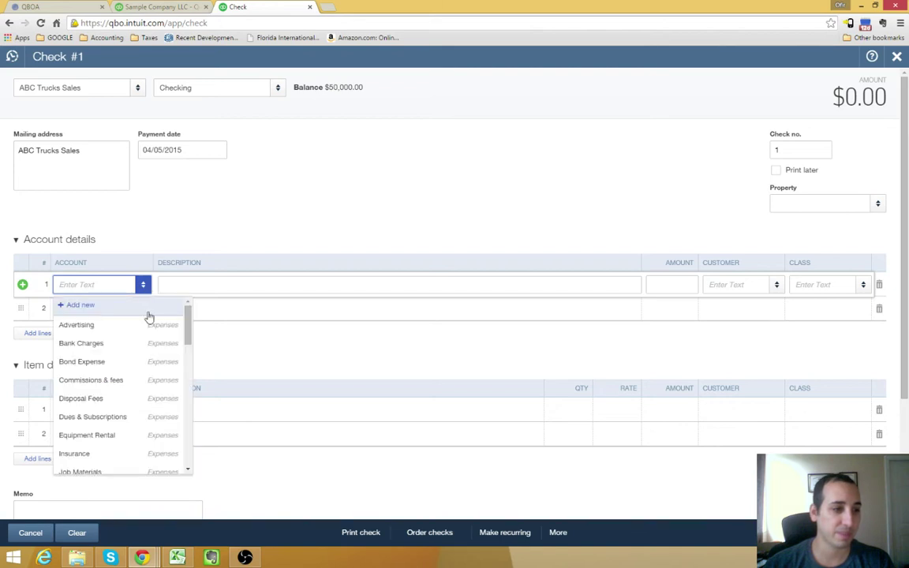
{"action": "scroll", "coordinate": [183, 367], "scroll_direction": "down", "scroll_amount": 5}
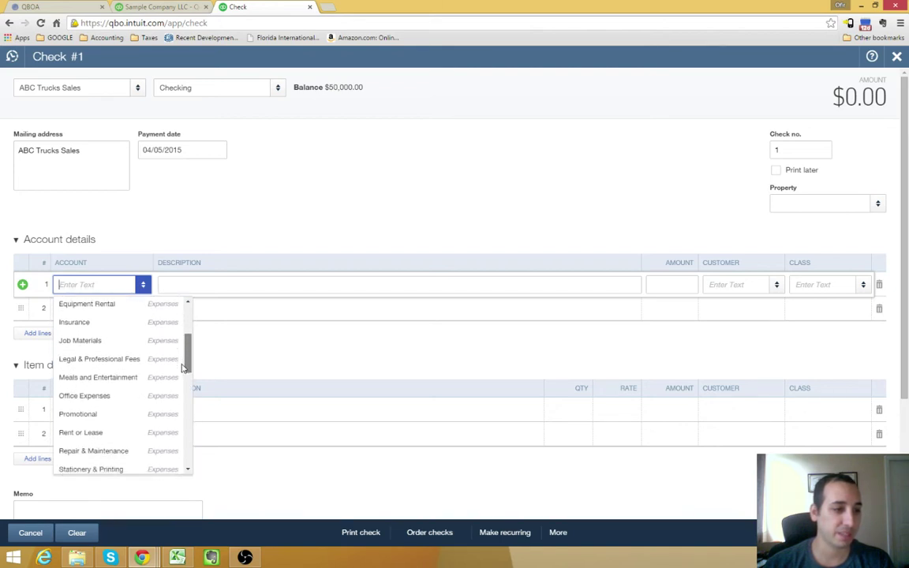
{"action": "scroll", "coordinate": [183, 367], "scroll_direction": "down", "scroll_amount": 2}
{"action": "scroll", "coordinate": [183, 347], "scroll_direction": "up", "scroll_amount": 5}
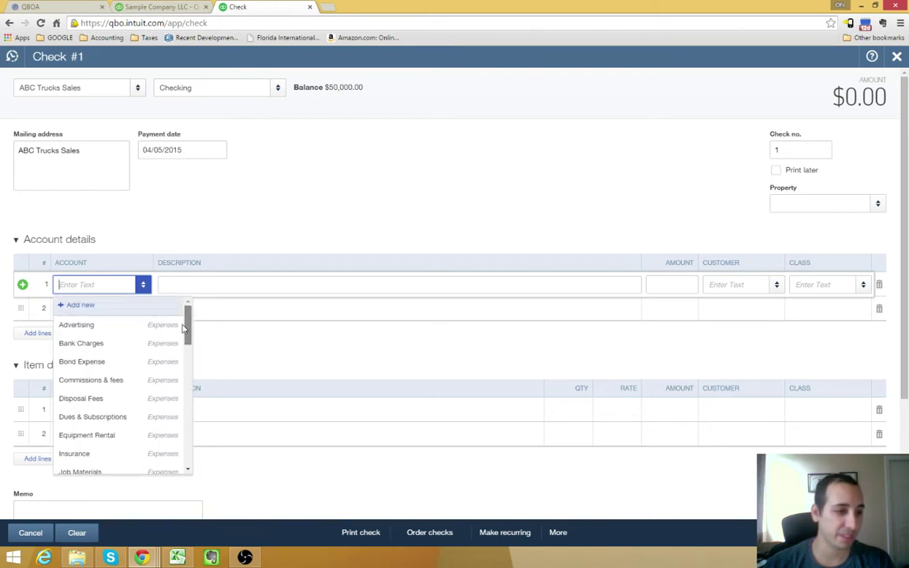
{"action": "left_click_drag", "start_coordinate": [183, 331], "coordinate": [184, 433]}
{"action": "left_click", "coordinate": [148, 369]}
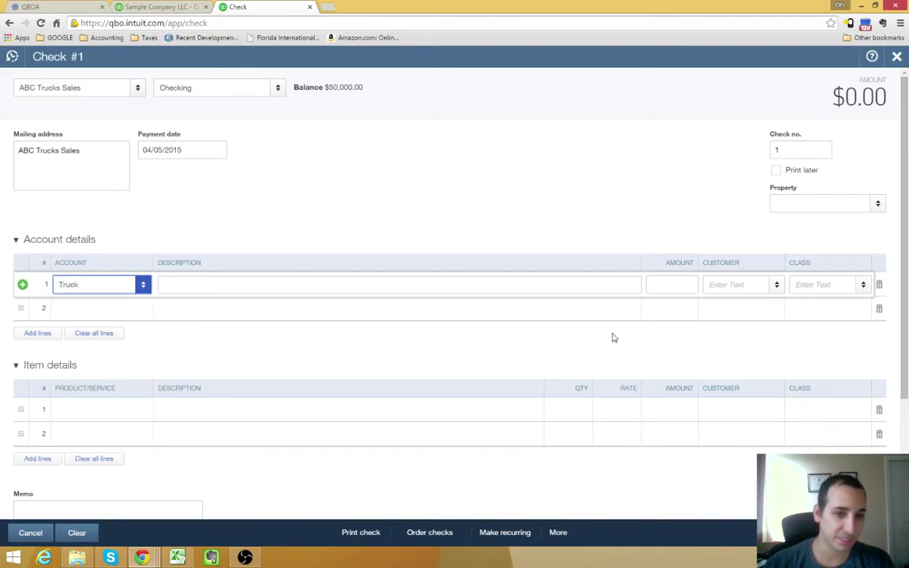
{"action": "left_click", "coordinate": [683, 285]}
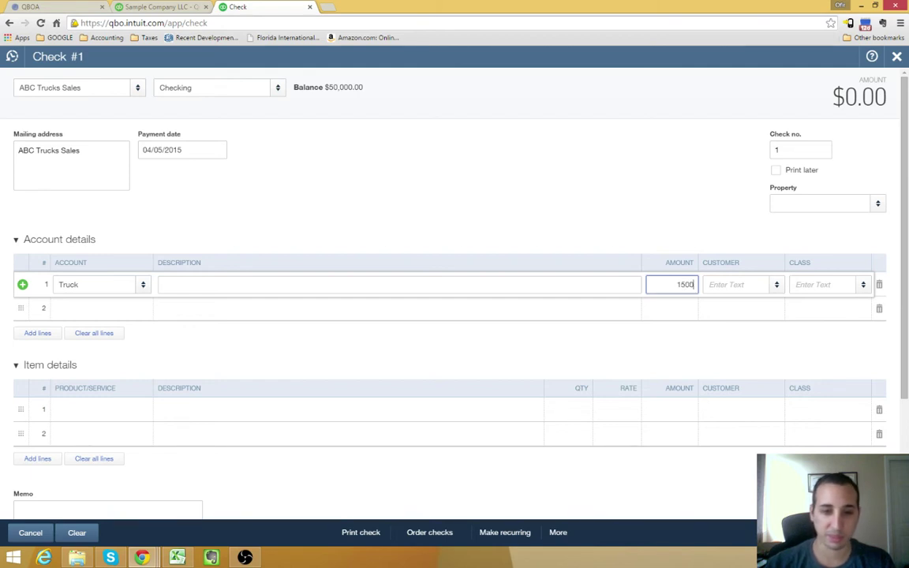
{"action": "type", "text": "15000"}
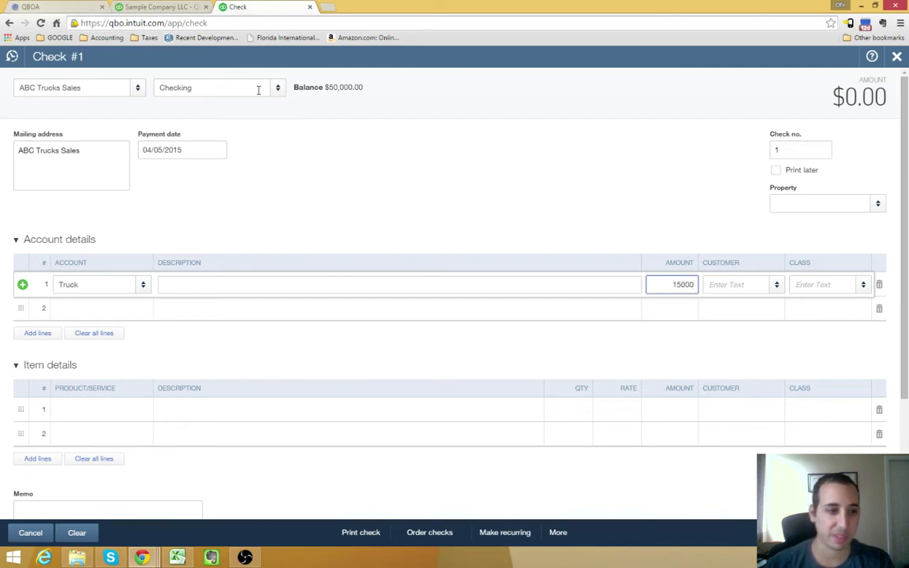
{"action": "key", "text": "Tab"}
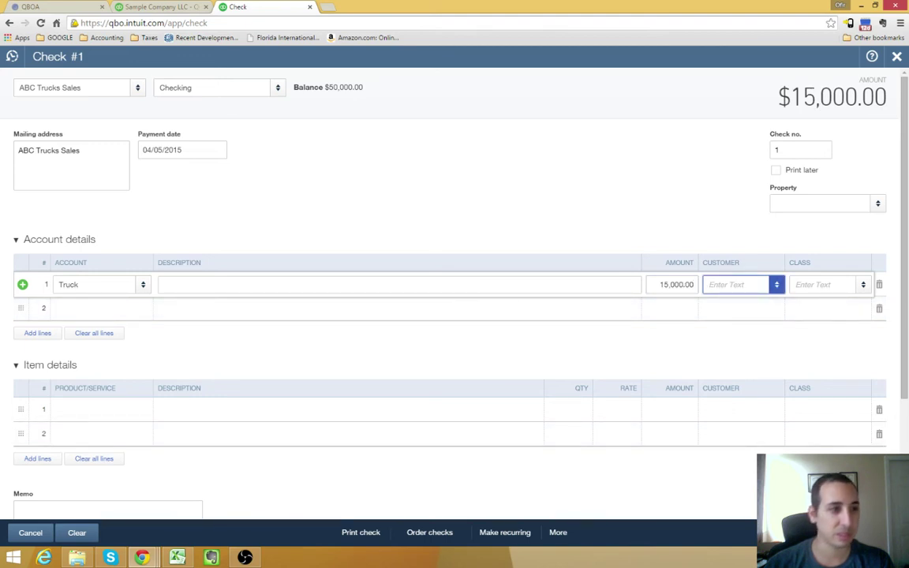
{"action": "key", "text": "Escape"}
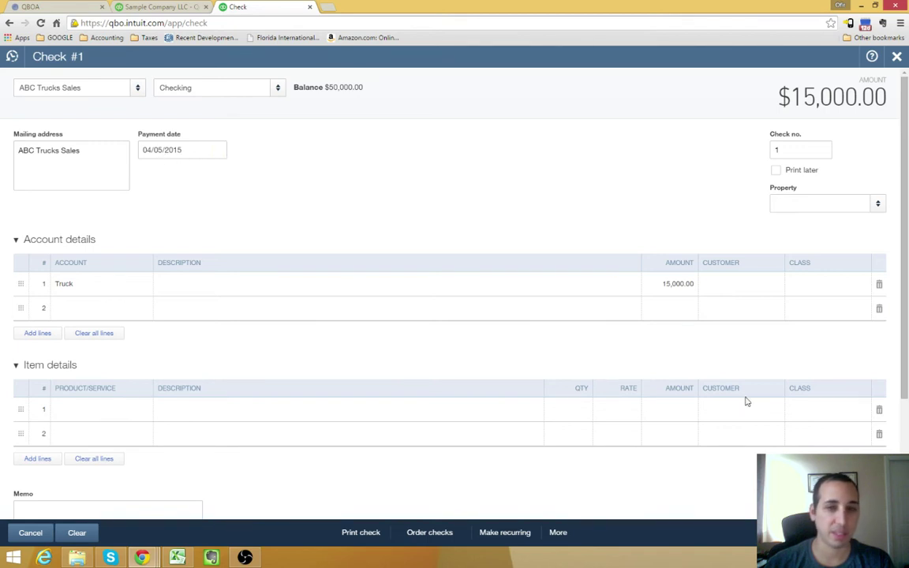
{"action": "left_click", "coordinate": [852, 533]}
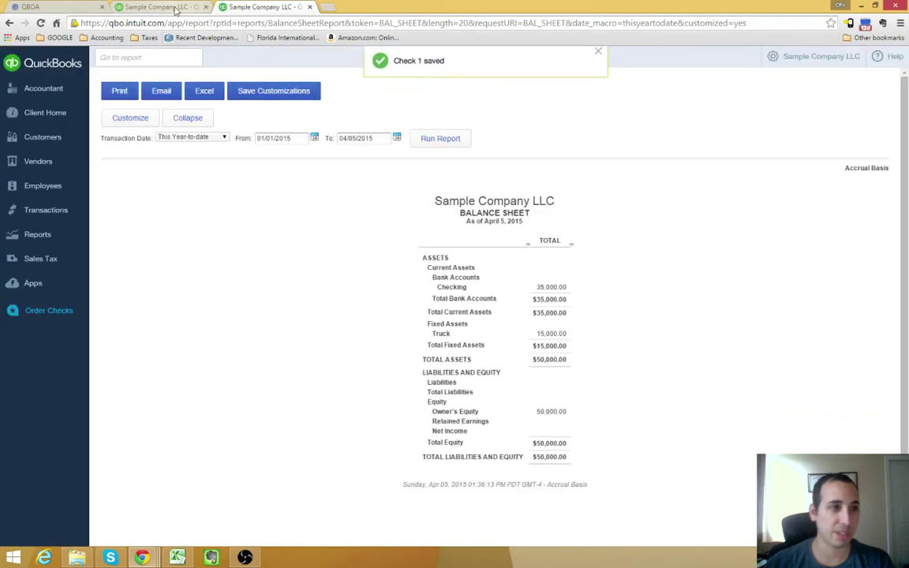
Reload the original balance sheet, compare it with the updated one (Checking $35,000, Truck $15,000), then go to Reports.
{"action": "left_click", "coordinate": [175, 7]}
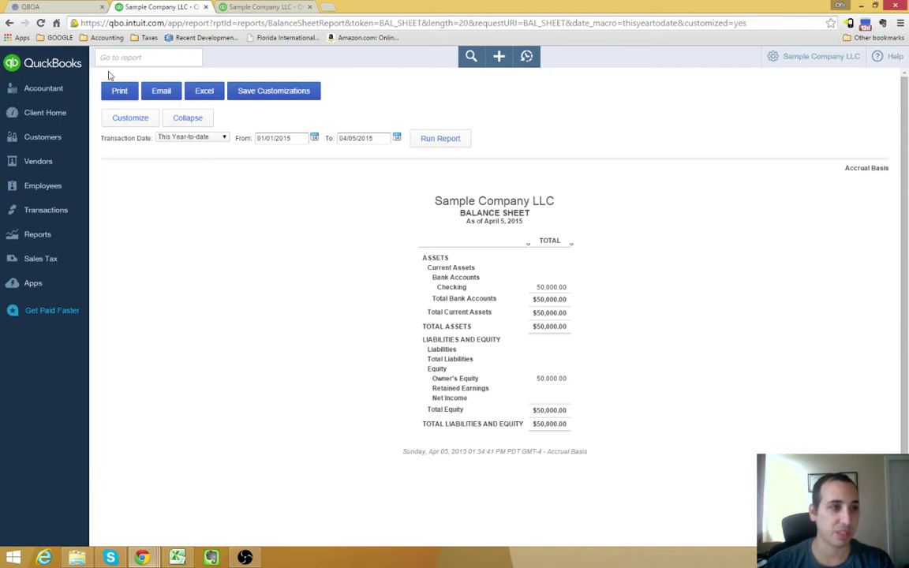
{"action": "left_click", "coordinate": [42, 23]}
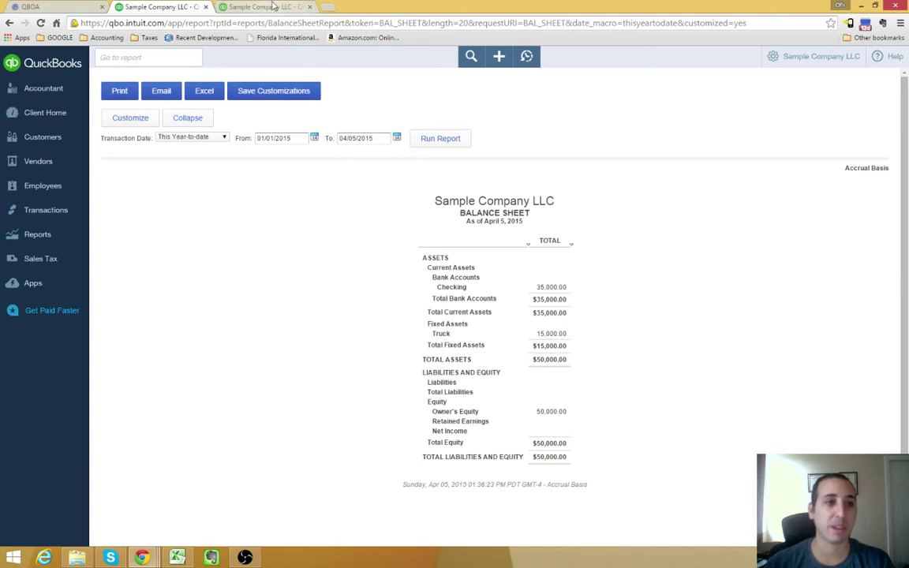
{"action": "left_click", "coordinate": [274, 7]}
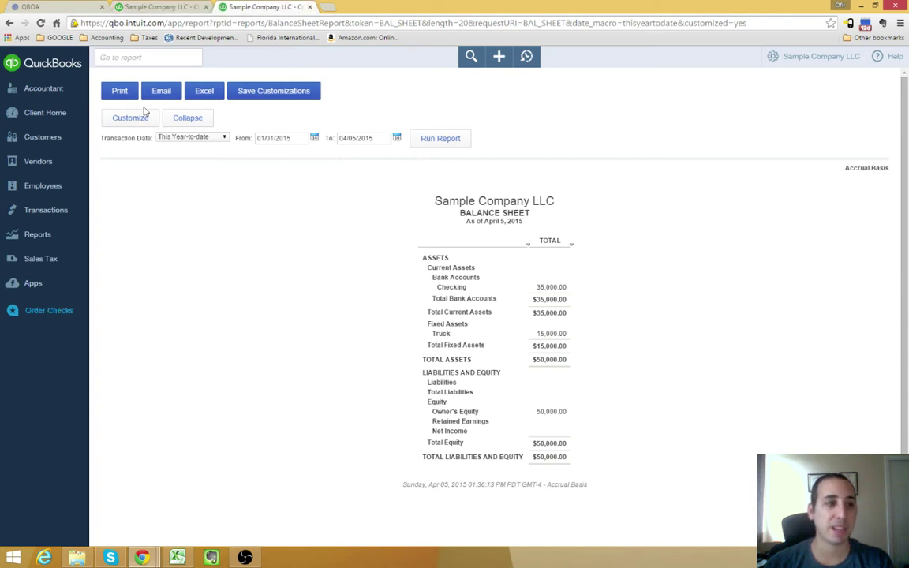
{"action": "left_click", "coordinate": [48, 235]}
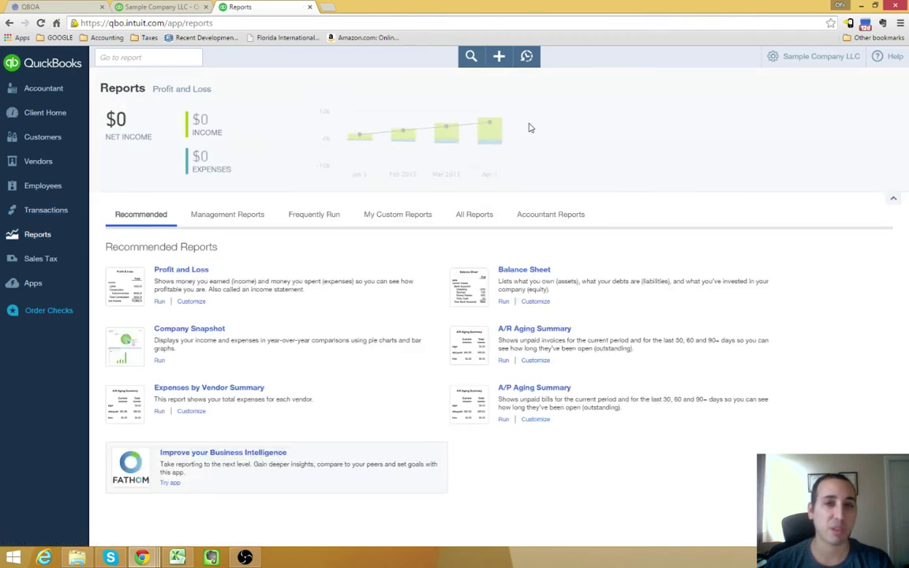
Reopen check #1 to ABC Trucks Sales from recent checks and delete the $15,000 check.
{"action": "left_click", "coordinate": [502, 55]}
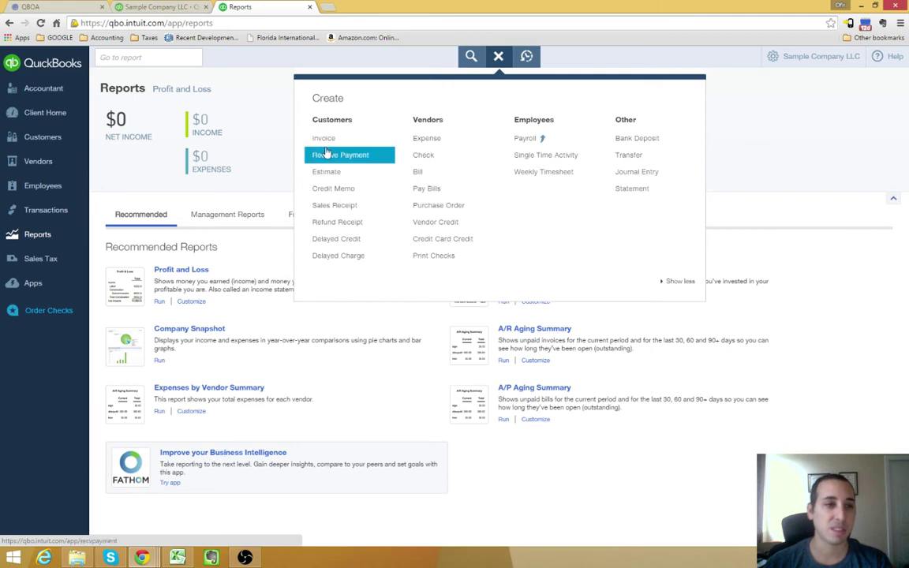
{"action": "left_click", "coordinate": [422, 155]}
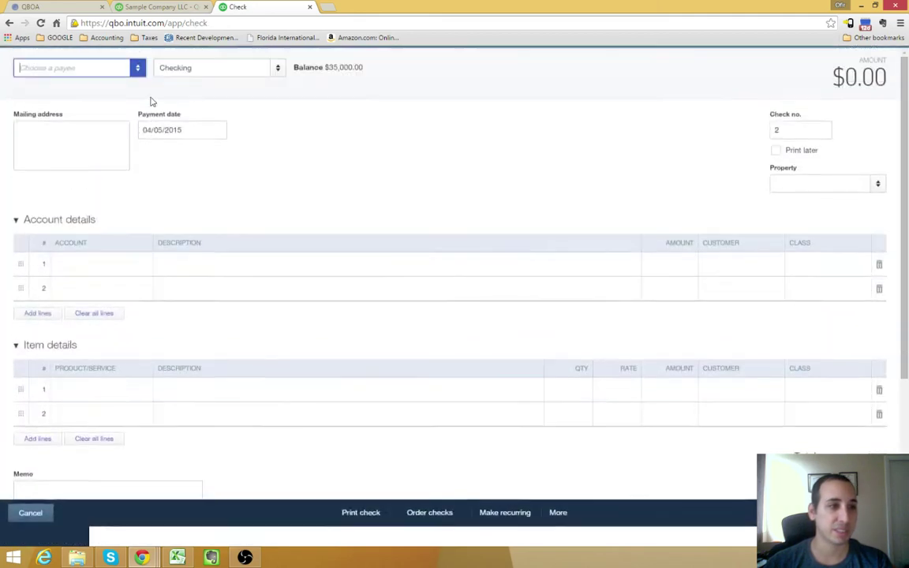
{"action": "left_click", "coordinate": [12, 56]}
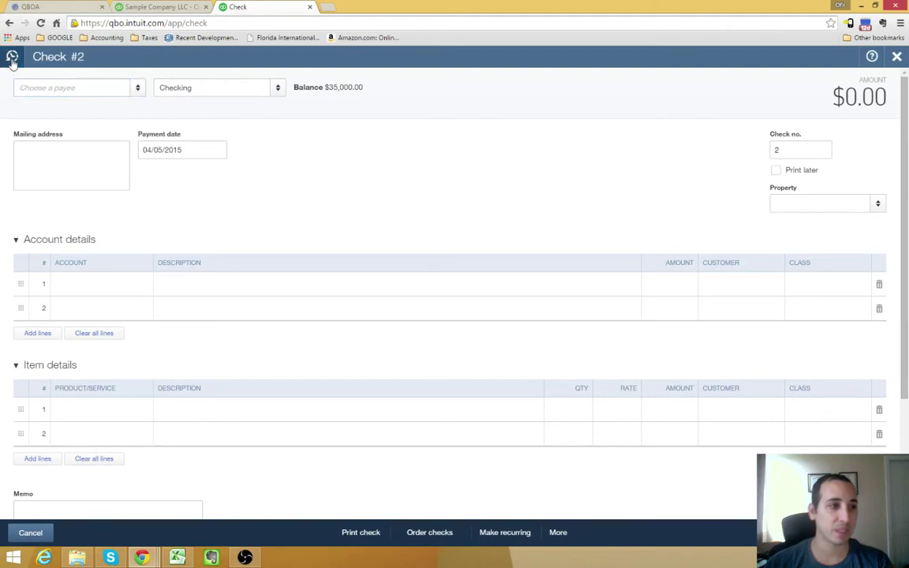
{"action": "left_click", "coordinate": [63, 120]}
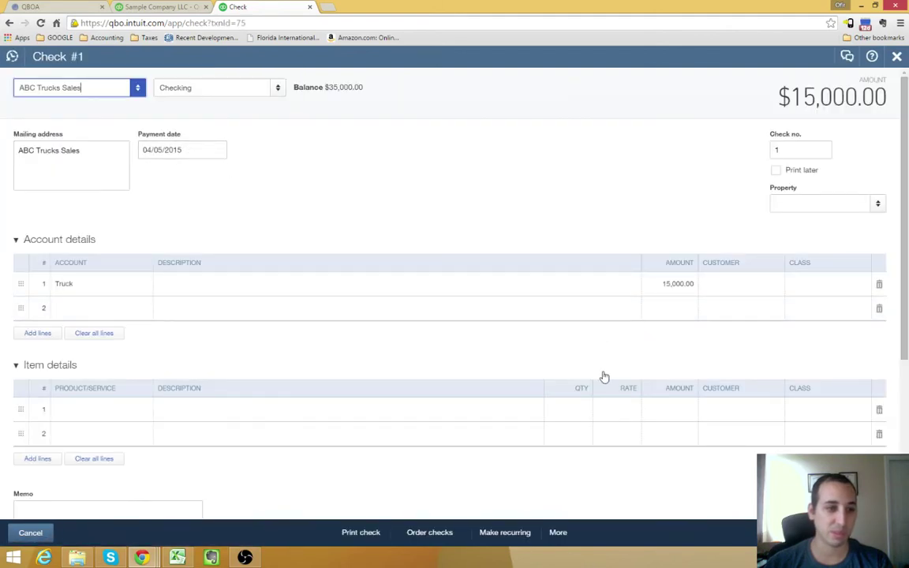
{"action": "left_click", "coordinate": [558, 533]}
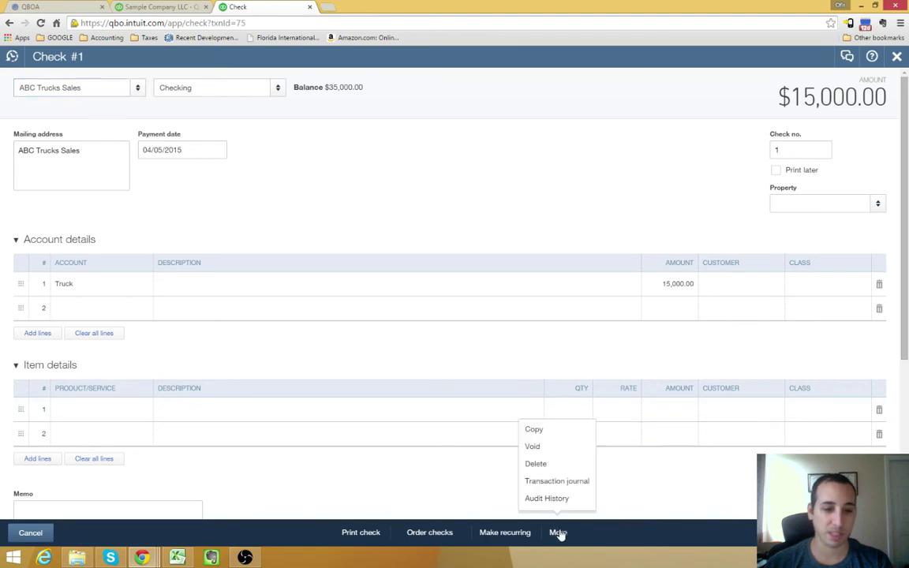
{"action": "left_click", "coordinate": [557, 464]}
{"action": "left_click", "coordinate": [513, 323]}
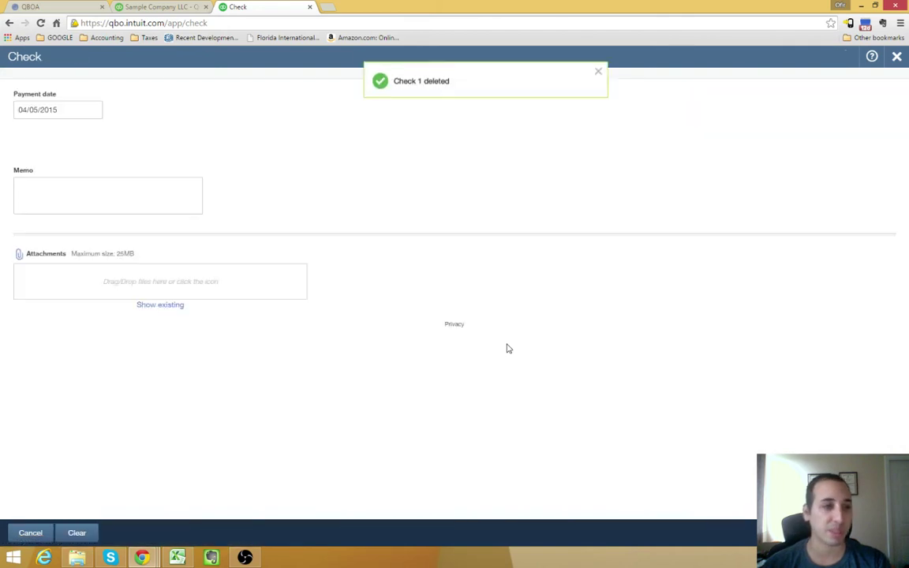
{"action": "left_click", "coordinate": [896, 56]}
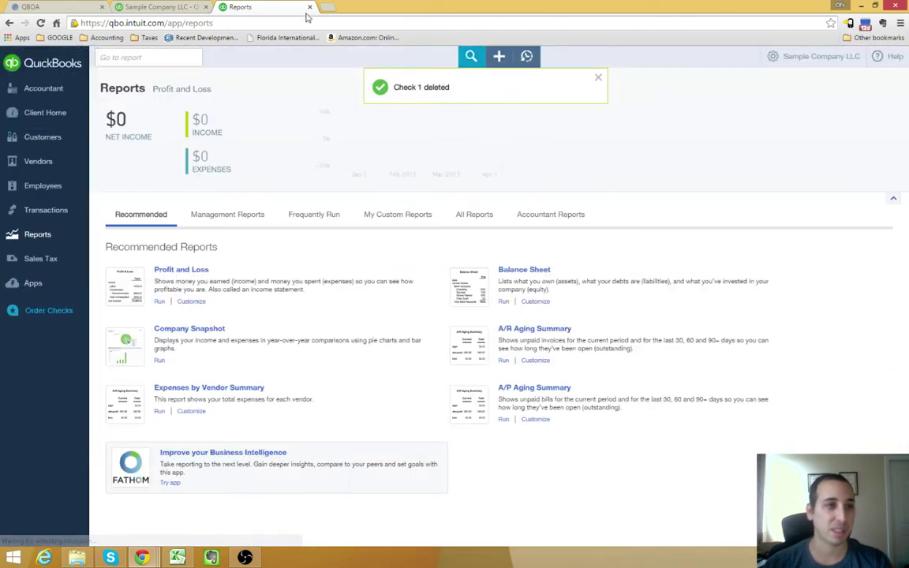
{"action": "left_click", "coordinate": [187, 6]}
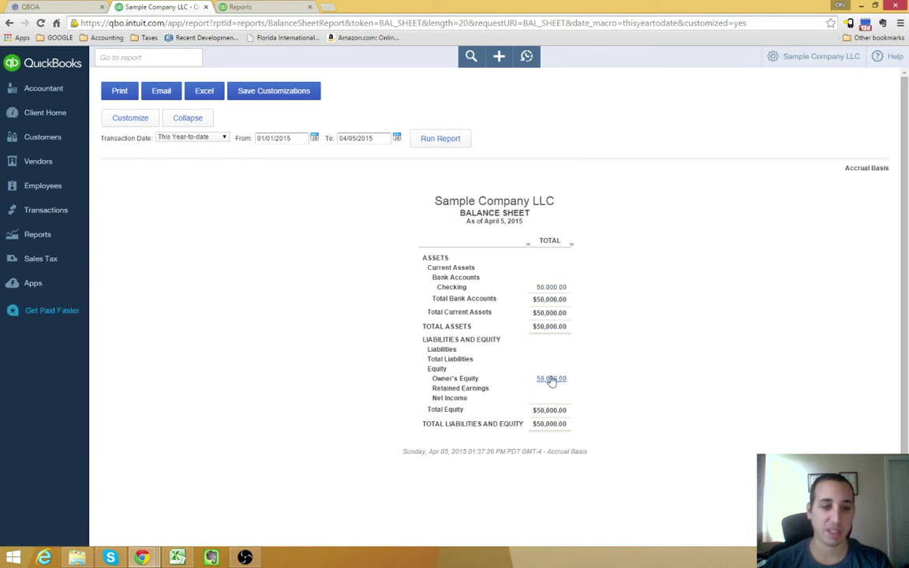
{"action": "left_click", "coordinate": [246, 11]}
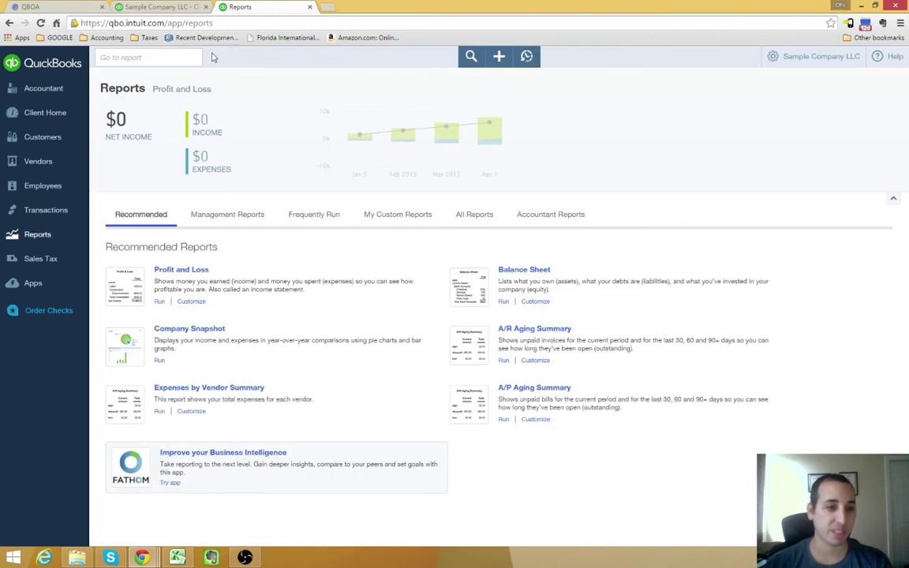
Start a new check to ABC Trucks Sales with a Truck line of 15,000.
{"action": "left_click", "coordinate": [498, 55]}
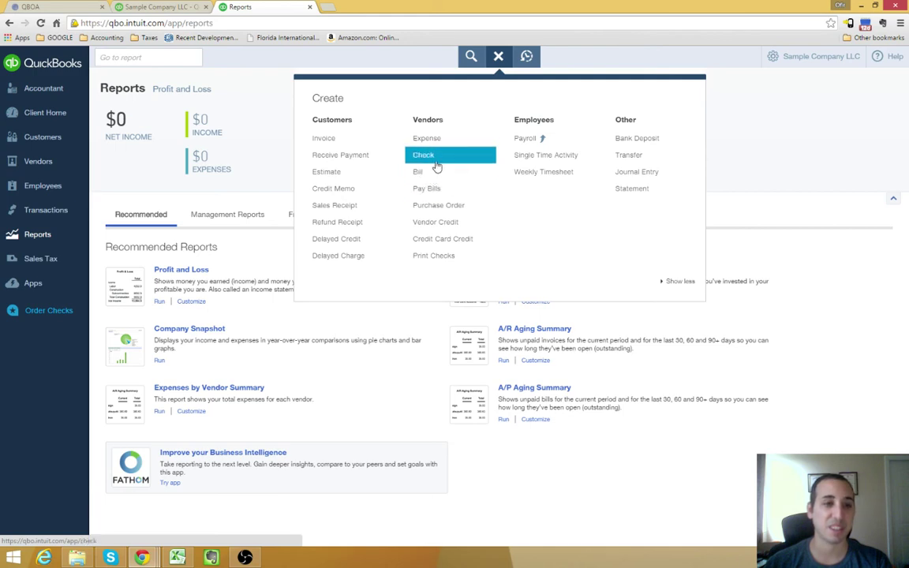
{"action": "left_click", "coordinate": [432, 158]}
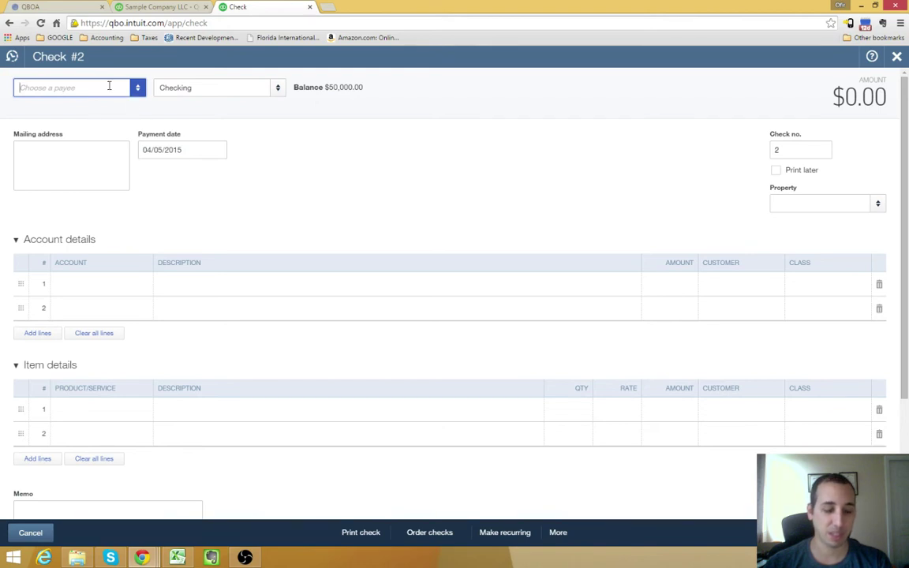
{"action": "type", "text": "abc"}
{"action": "key", "text": "Tab"}
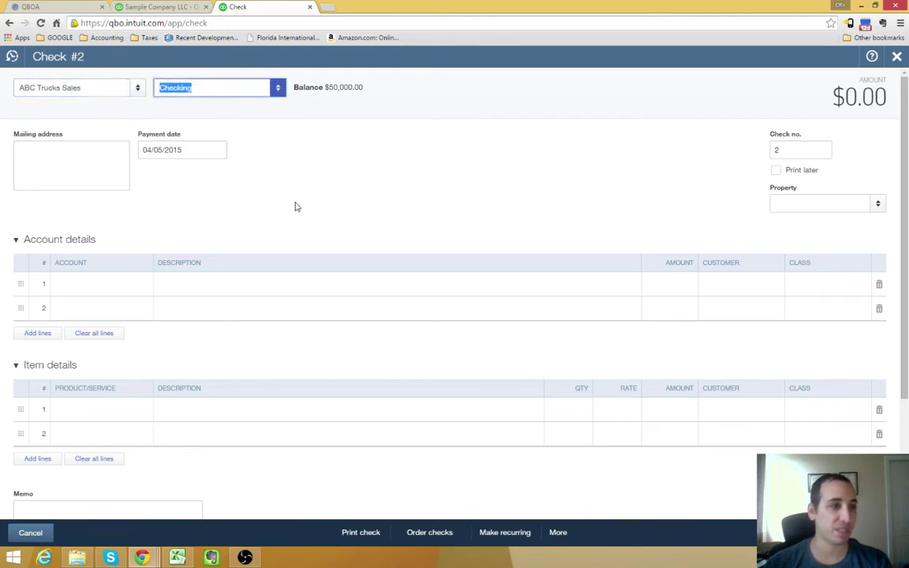
{"action": "key", "text": "Tab"}
{"action": "key", "text": "Tab"}
{"action": "key", "text": "Tab"}
{"action": "left_click", "coordinate": [122, 282]}
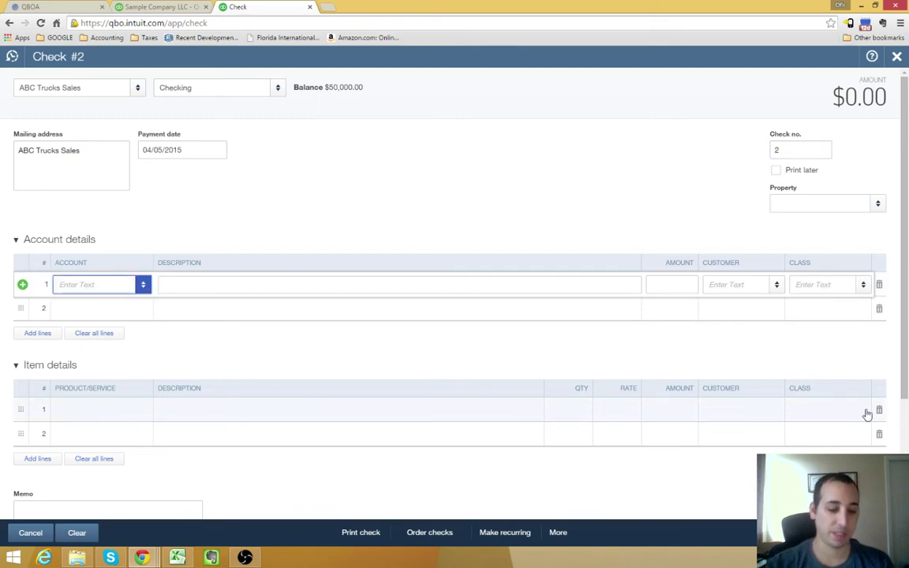
{"action": "type", "text": "Truck"}
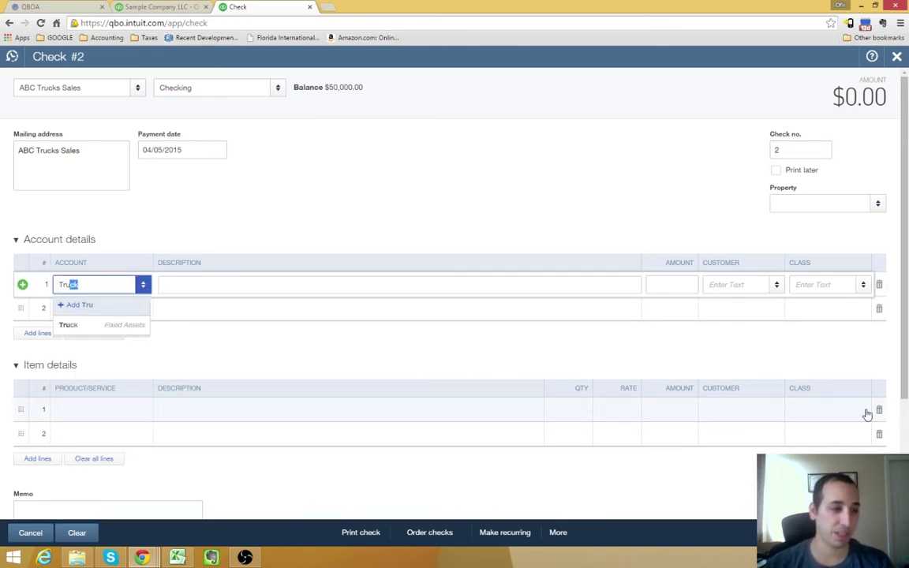
{"action": "key", "text": "Tab"}
{"action": "key", "text": "Tab"}
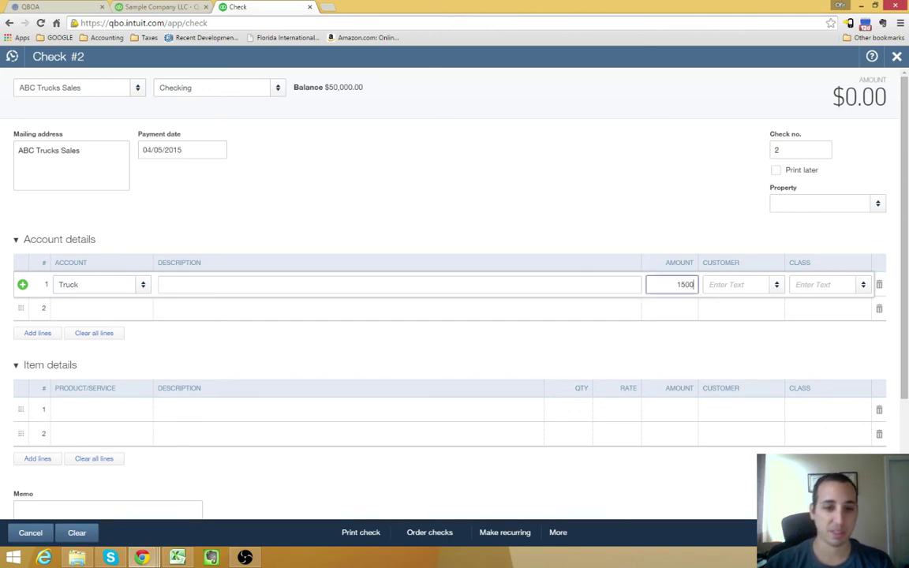
{"action": "key", "text": "Tab"}
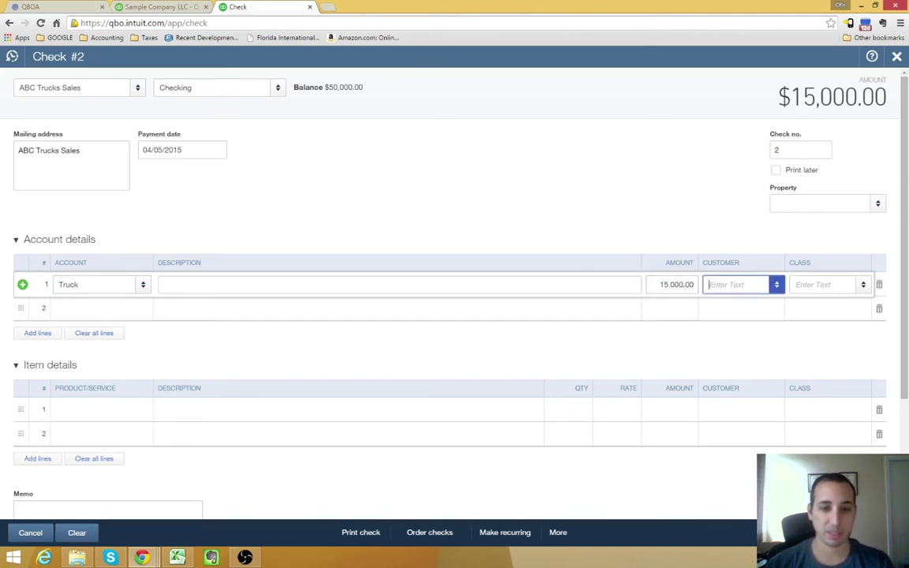
Add a second line to Notes Payable for -12,000.
{"action": "key", "text": "Tab"}
{"action": "key", "text": "Tab"}
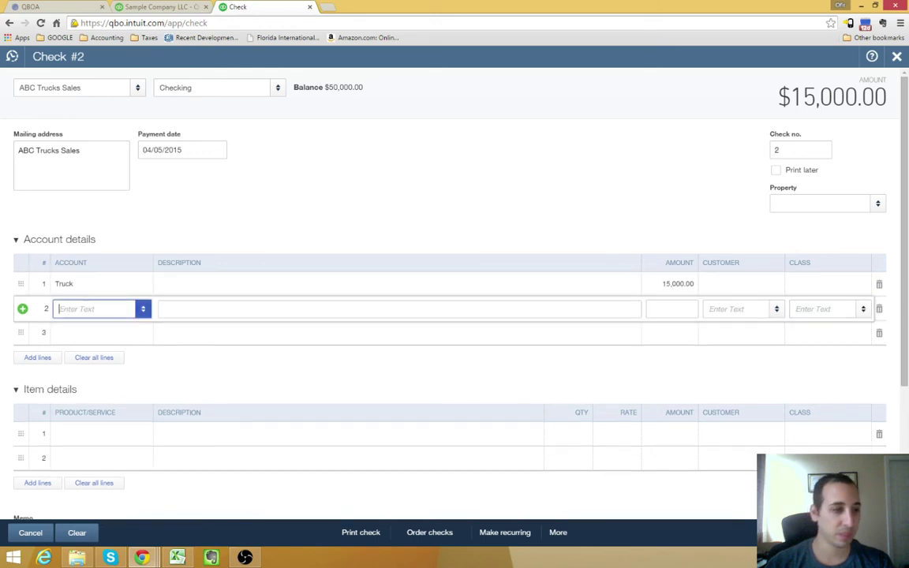
{"action": "type", "text": "loan"}
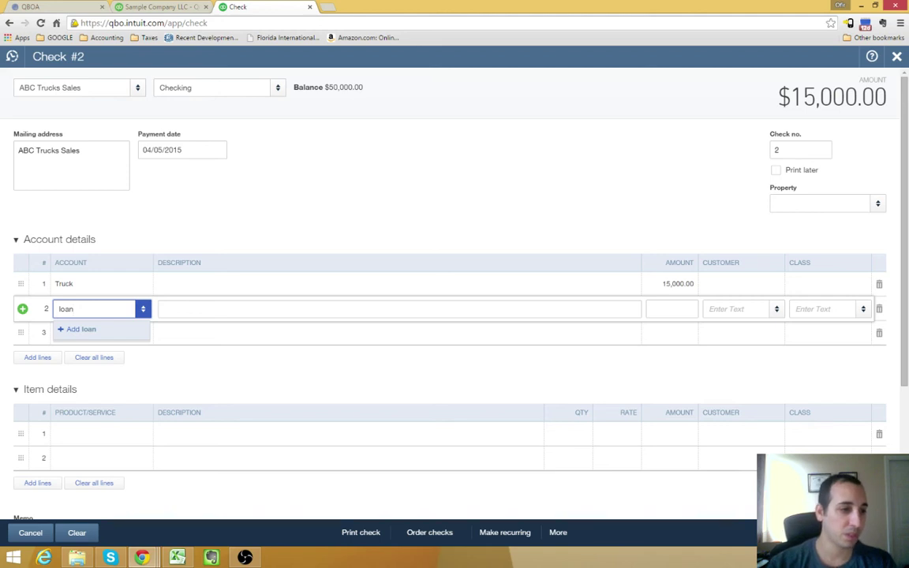
{"action": "key", "text": "BackSpace"}
{"action": "type", "text": "note"}
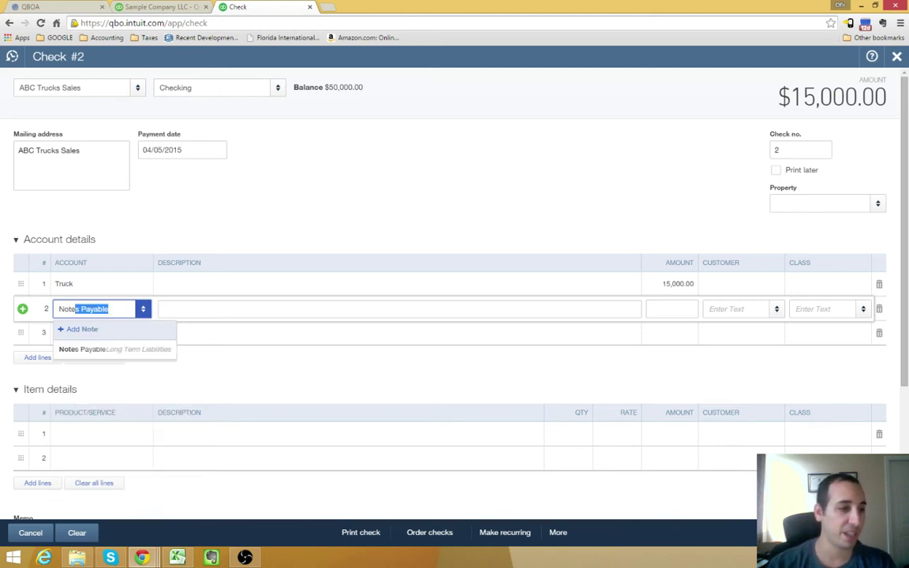
{"action": "key", "text": "Tab"}
{"action": "key", "text": "Tab"}
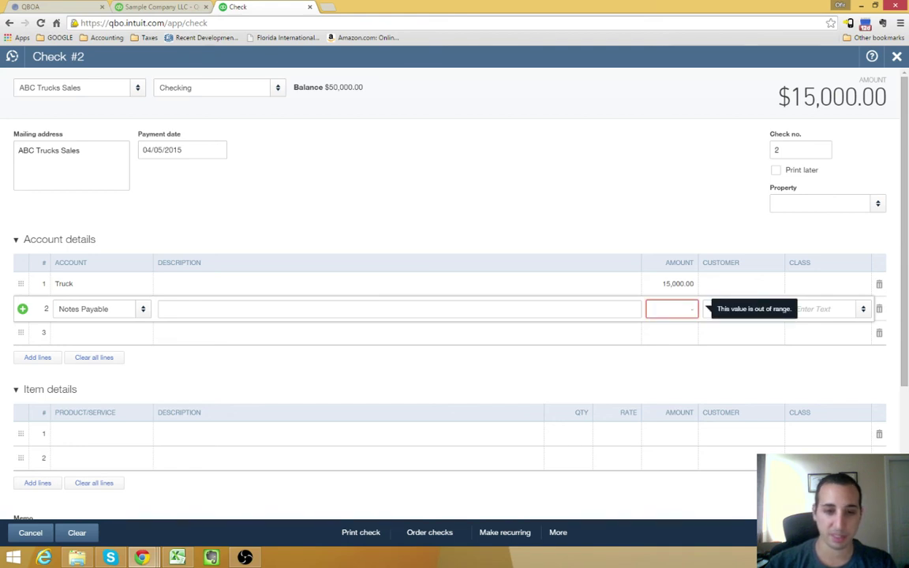
{"action": "type", "text": "-12,"}
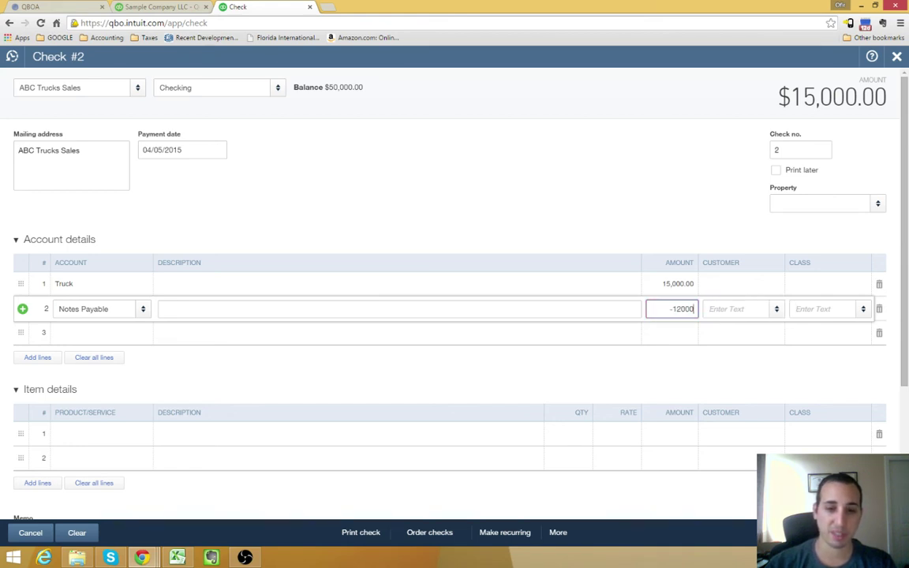
{"action": "type", "text": "000"}
{"action": "key", "text": "Tab"}
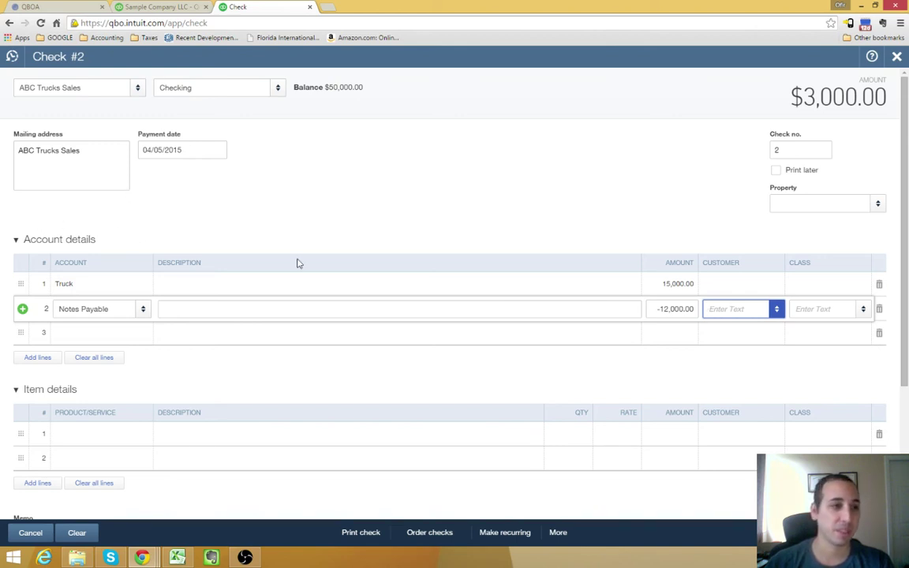
{"action": "left_click", "coordinate": [274, 216]}
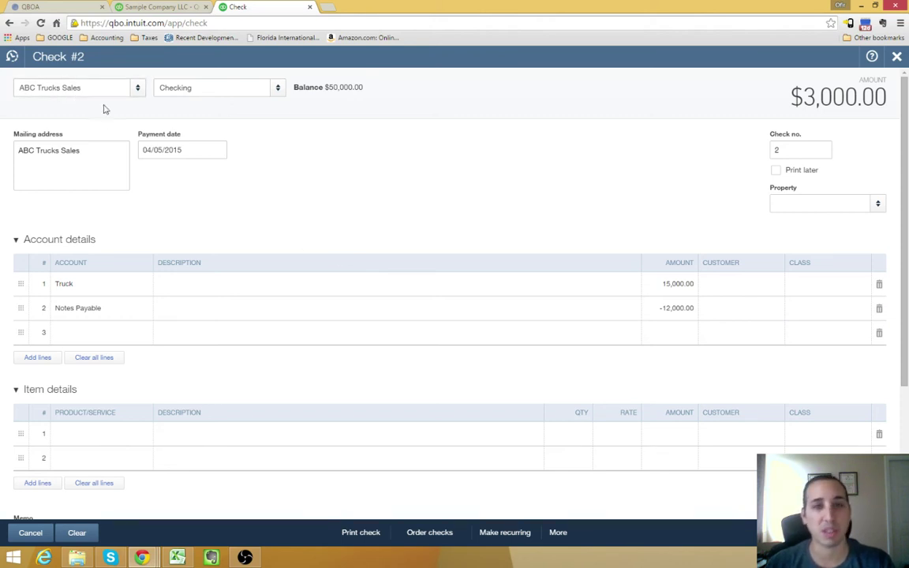
{"action": "left_click_drag", "start_coordinate": [791, 96], "coordinate": [843, 98]}
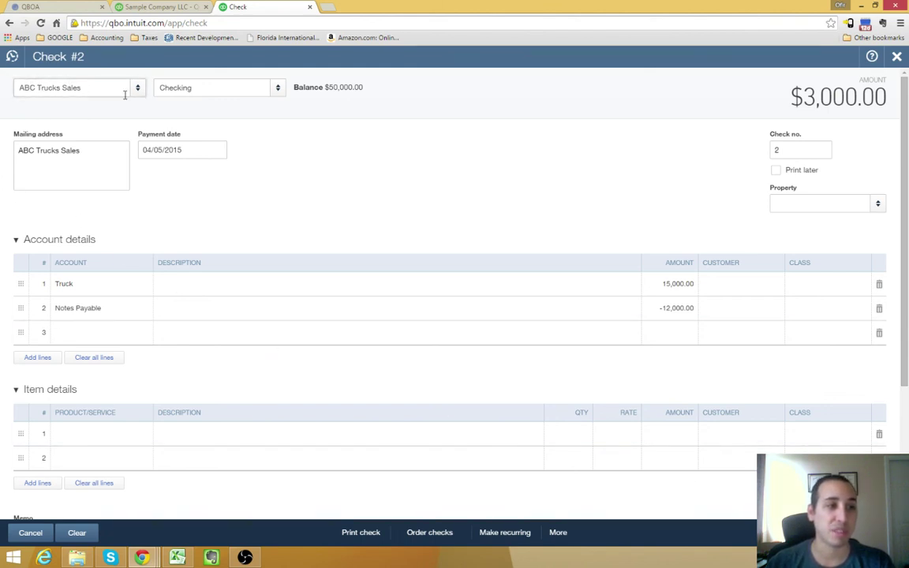
{"action": "left_click", "coordinate": [163, 87]}
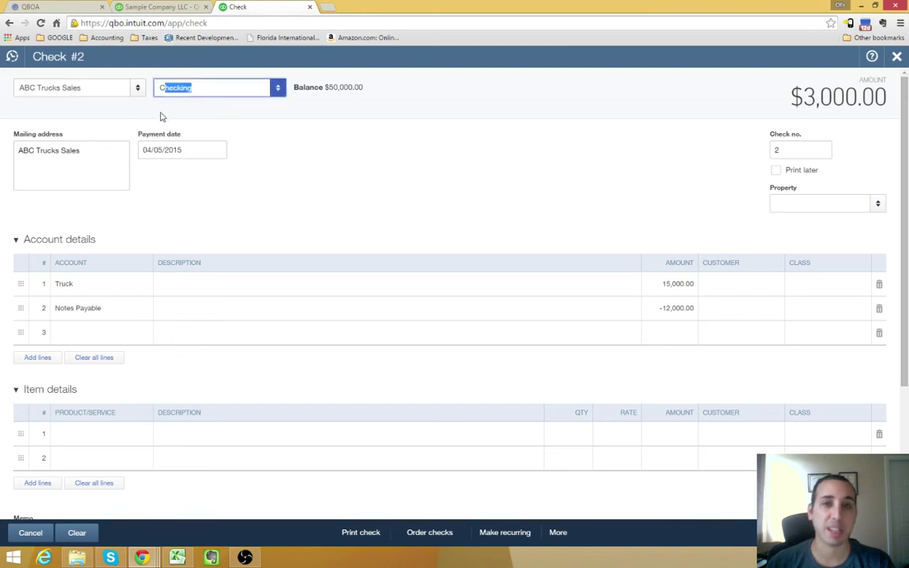
{"action": "left_click", "coordinate": [355, 162]}
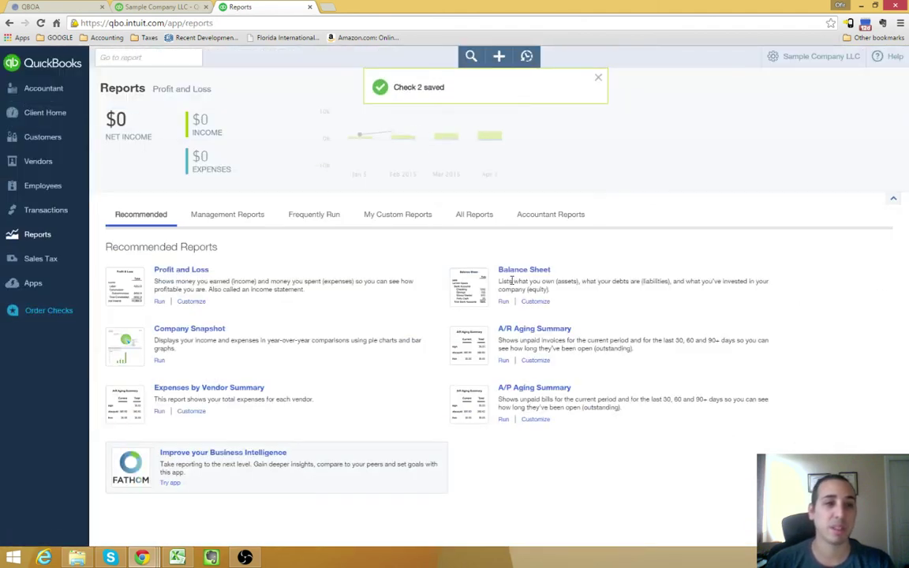
Reload the Balance Sheet tab so it includes check #2.
{"action": "left_click", "coordinate": [181, 6]}
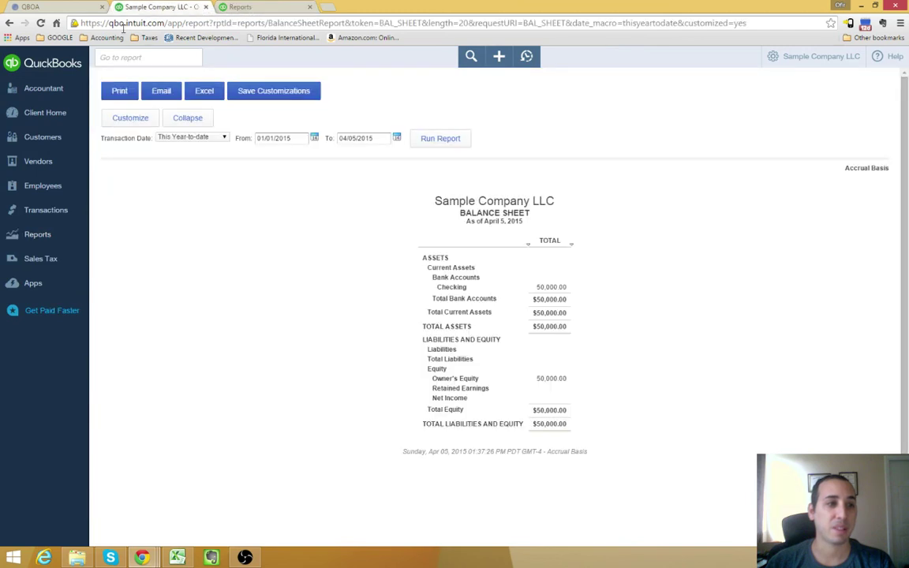
{"action": "left_click", "coordinate": [41, 23]}
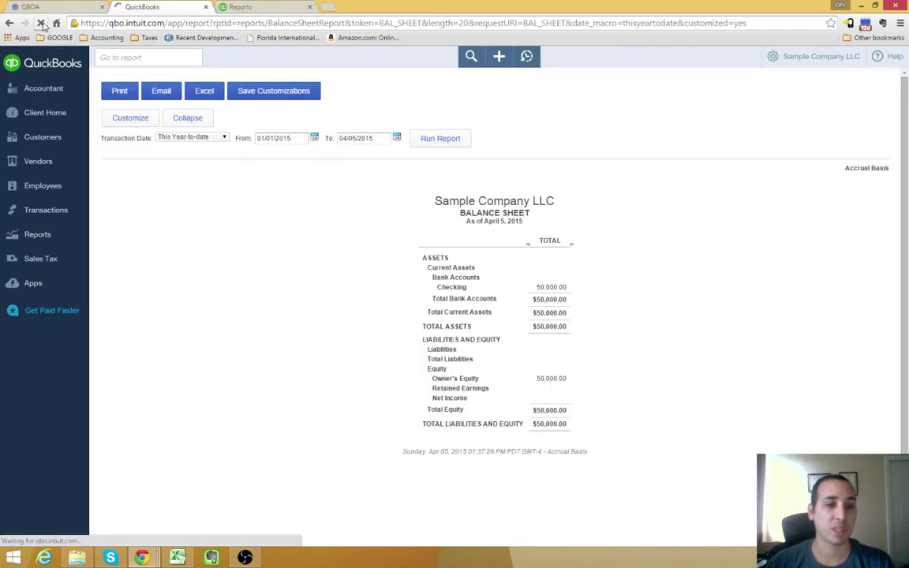